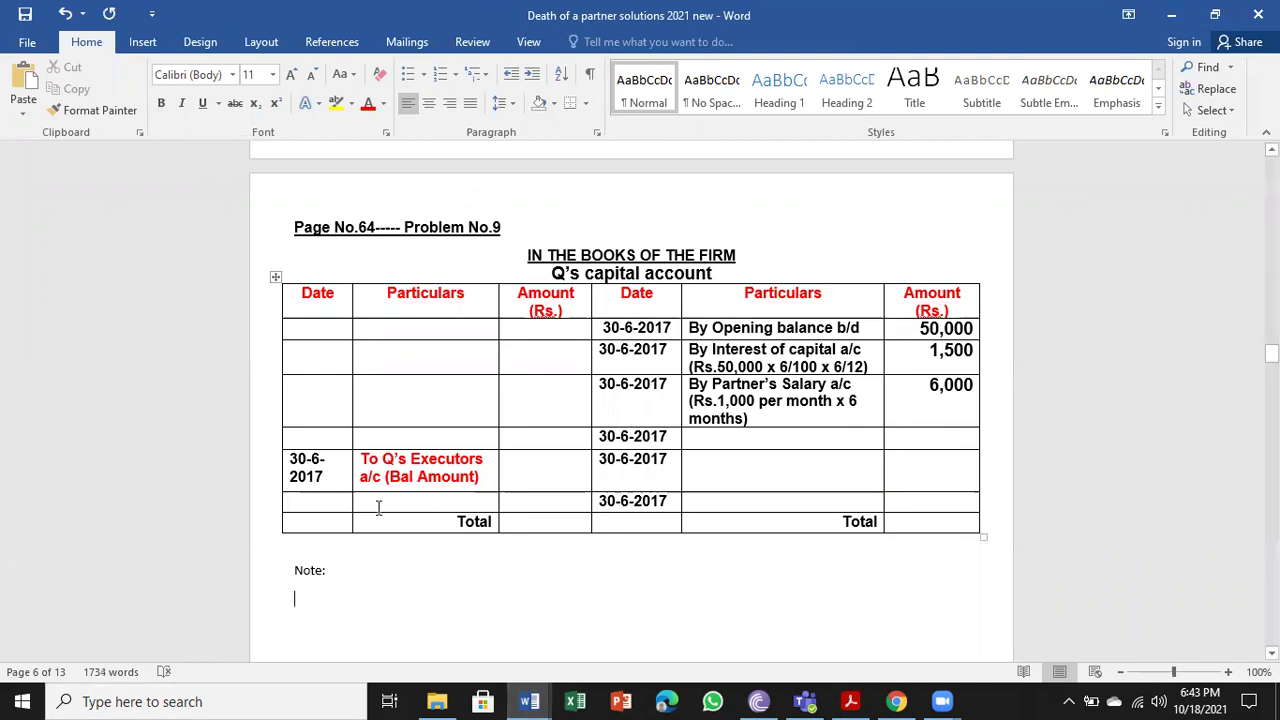
Copy the account table's bold Arial 12 formatting onto the "Note:" line beneath it.
left_click(94, 110)
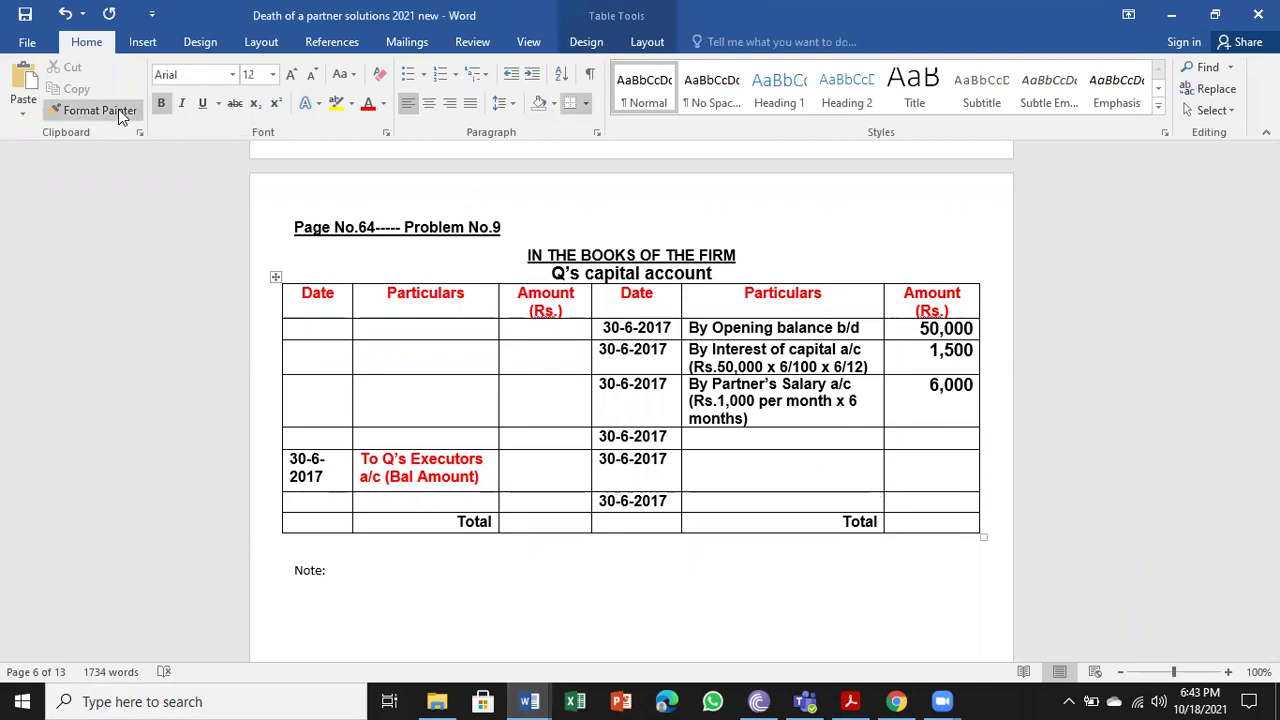
left_click_drag(334, 571, 272, 568)
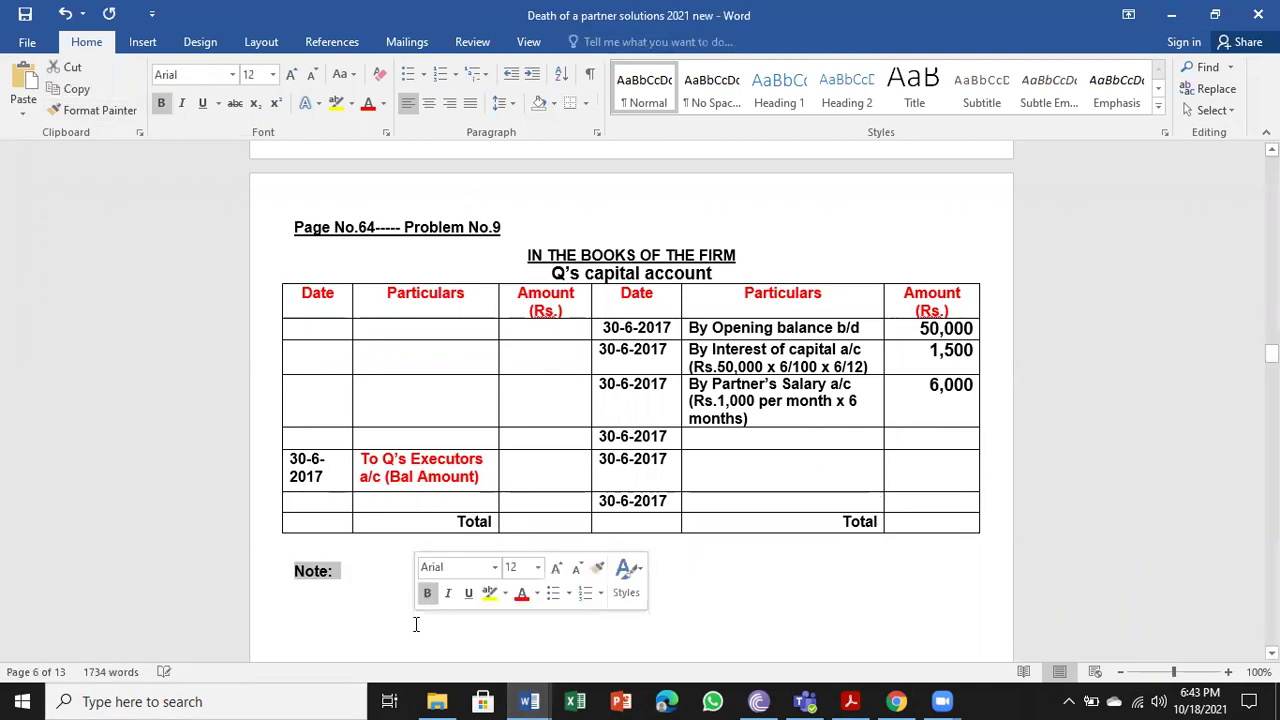
left_click(354, 617)
key("BackSpace")
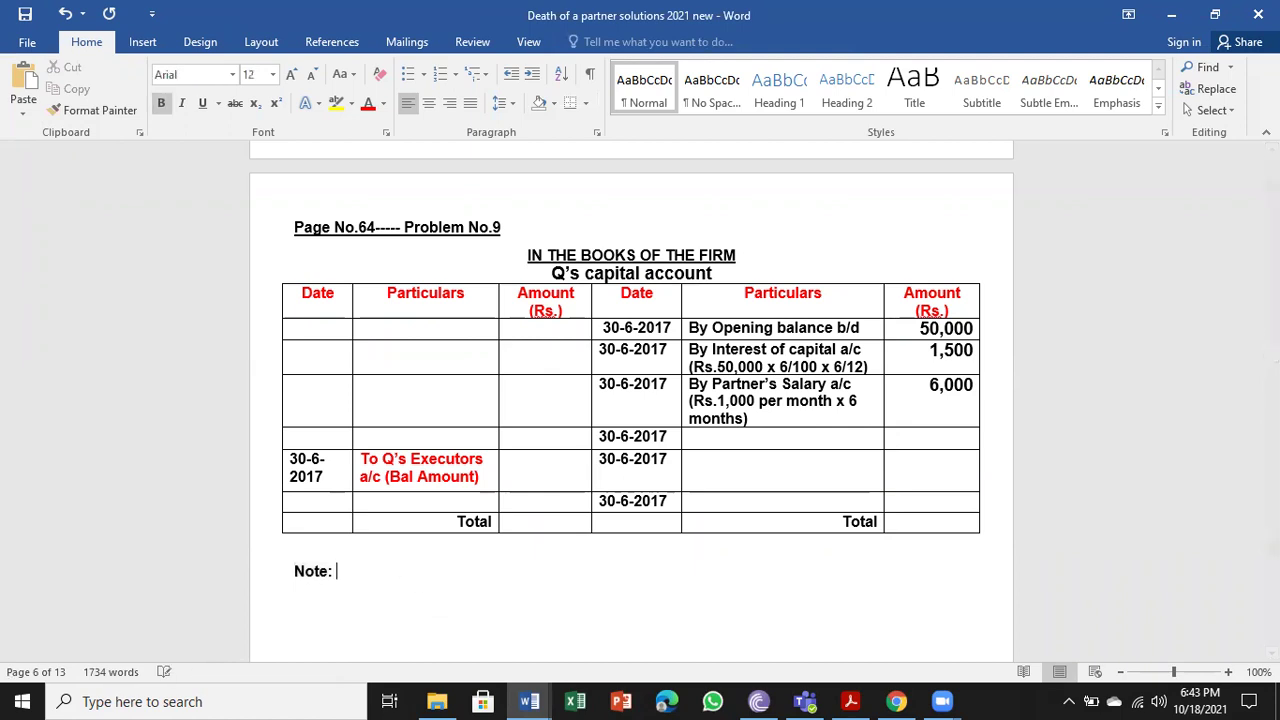
Write "Goodwill of the firm is given as Rs.60,000" after "Note:" and start a new line.
type("Goowdil")
key("BackSpace")
key("BackSpace")
key("BackSpace")
key("BackSpace")
type("dwill of the ")
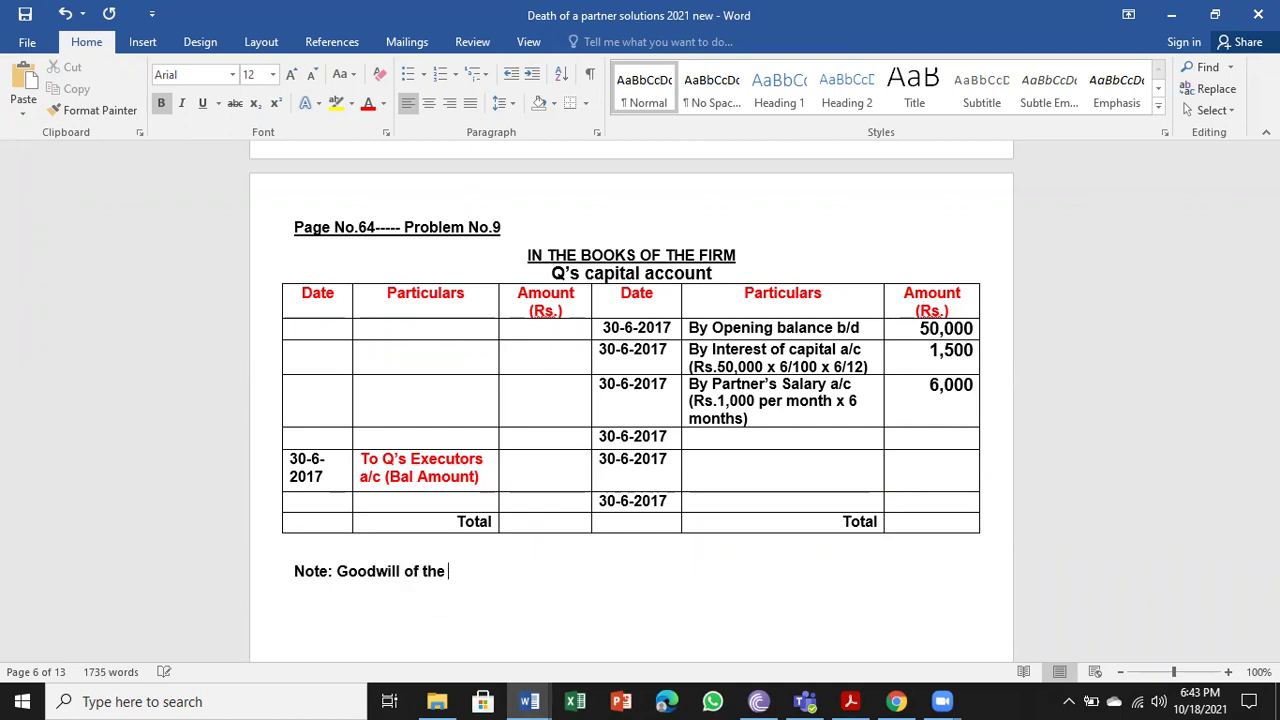
type("firm firm givcen")
key("BackSpace")
key("BackSpace")
key("BackSpace")
key("BackSpace")
key("BackSpace")
key("BackSpace")
key("BackSpace")
key("BackSpace")
key("BackSpace")
type("r")
key("BackSpace")
key("BackSpace")
key("BackSpace")
type("is given ")
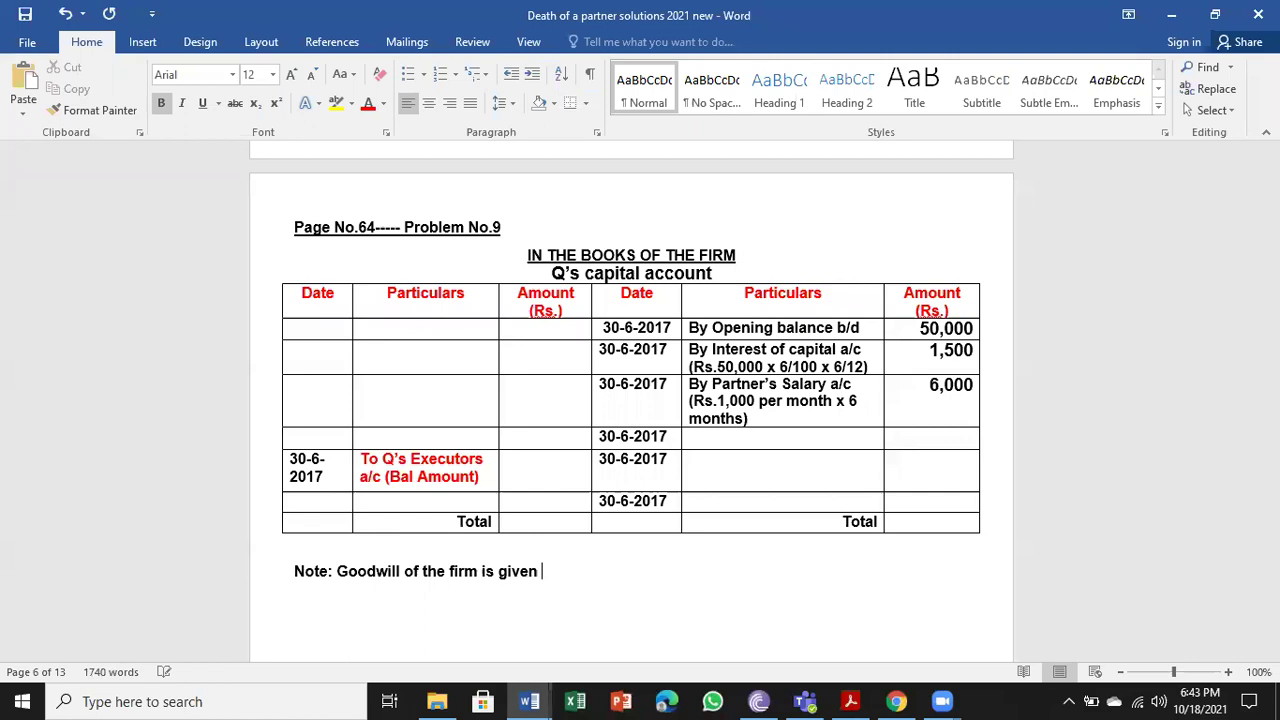
type("as Rs")
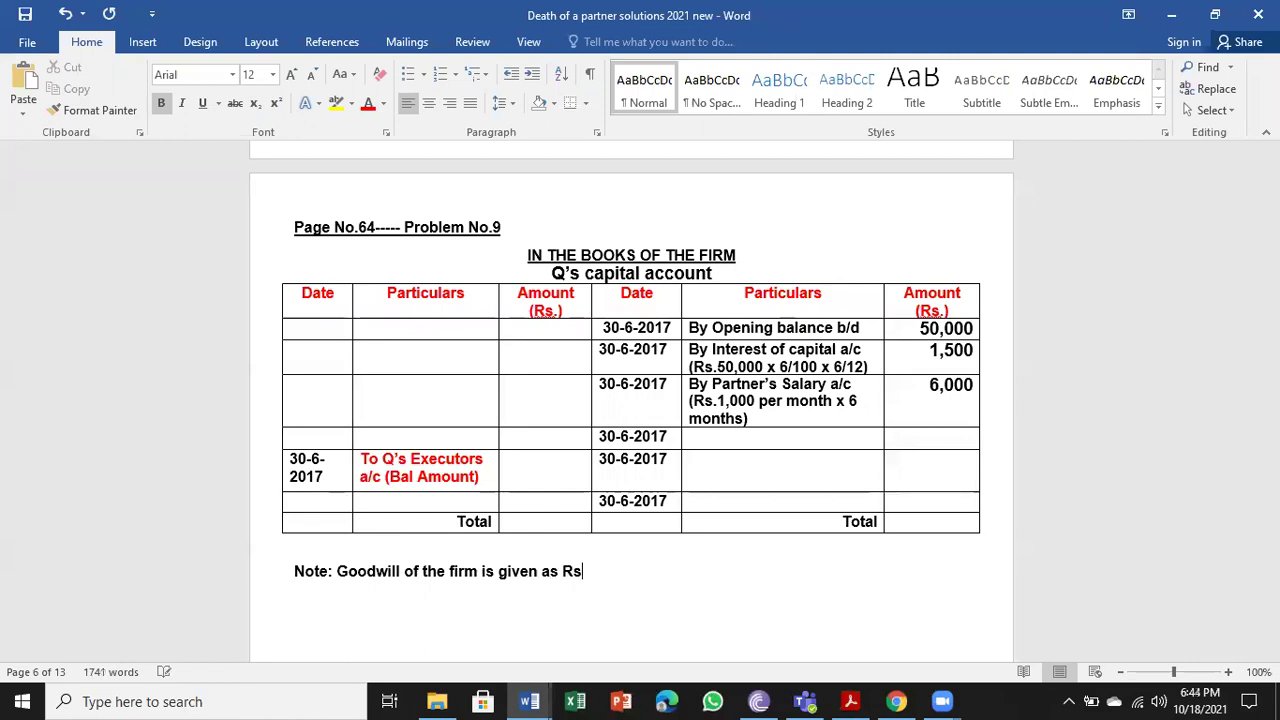
type(".60,000")
key("Return")
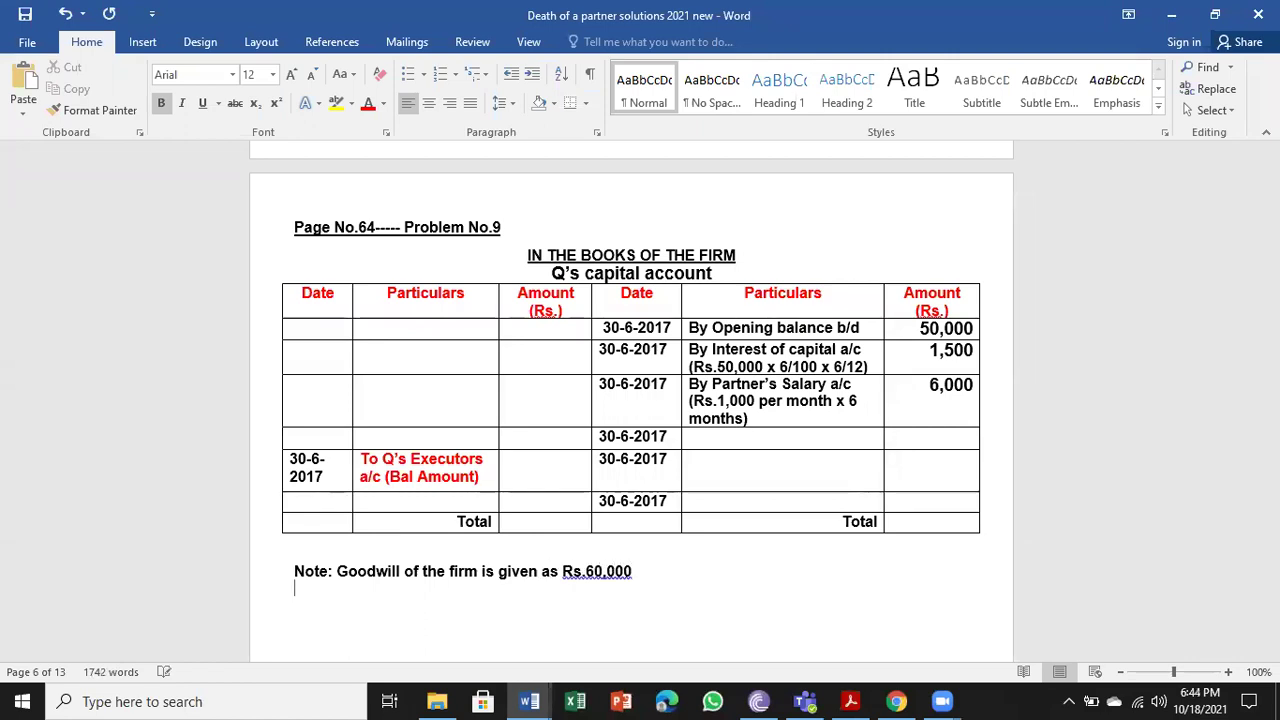
Break the line after "Note:" so the goodwill sentence starts on its own line.
left_click(340, 568)
key("Return")
left_click(294, 605)
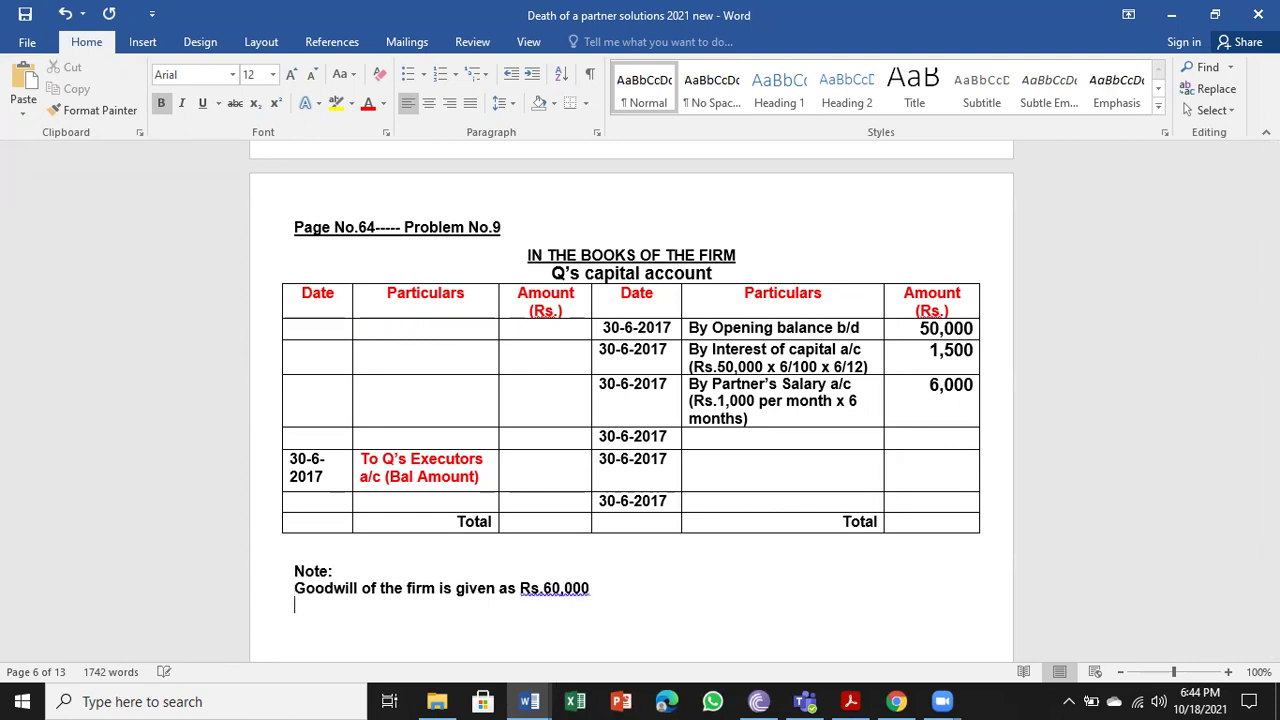
Add the line "Q's share of goodwill will be Rs.60,000 x 2 / 5 = Rs." under the firm's goodwill.
type("Q's share of go")
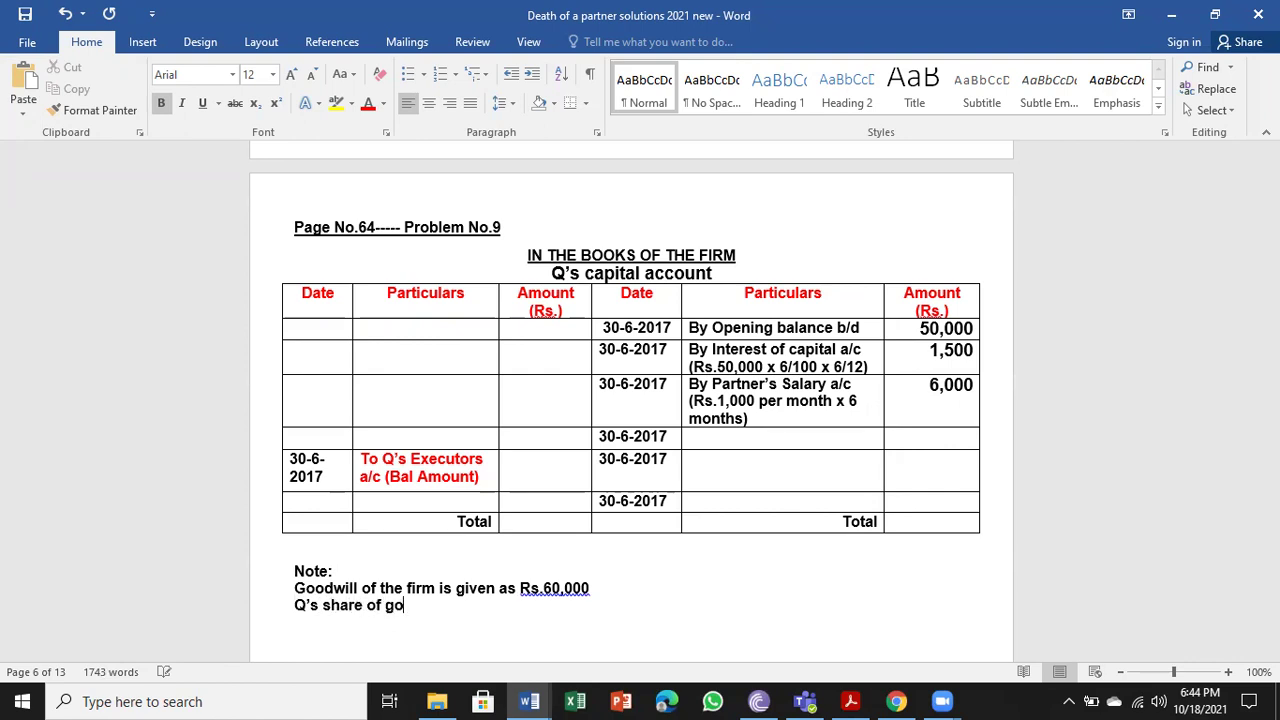
type("o")
key("BackSpace")
type("o")
key("BackSpace")
type("odwill will be Rs.")
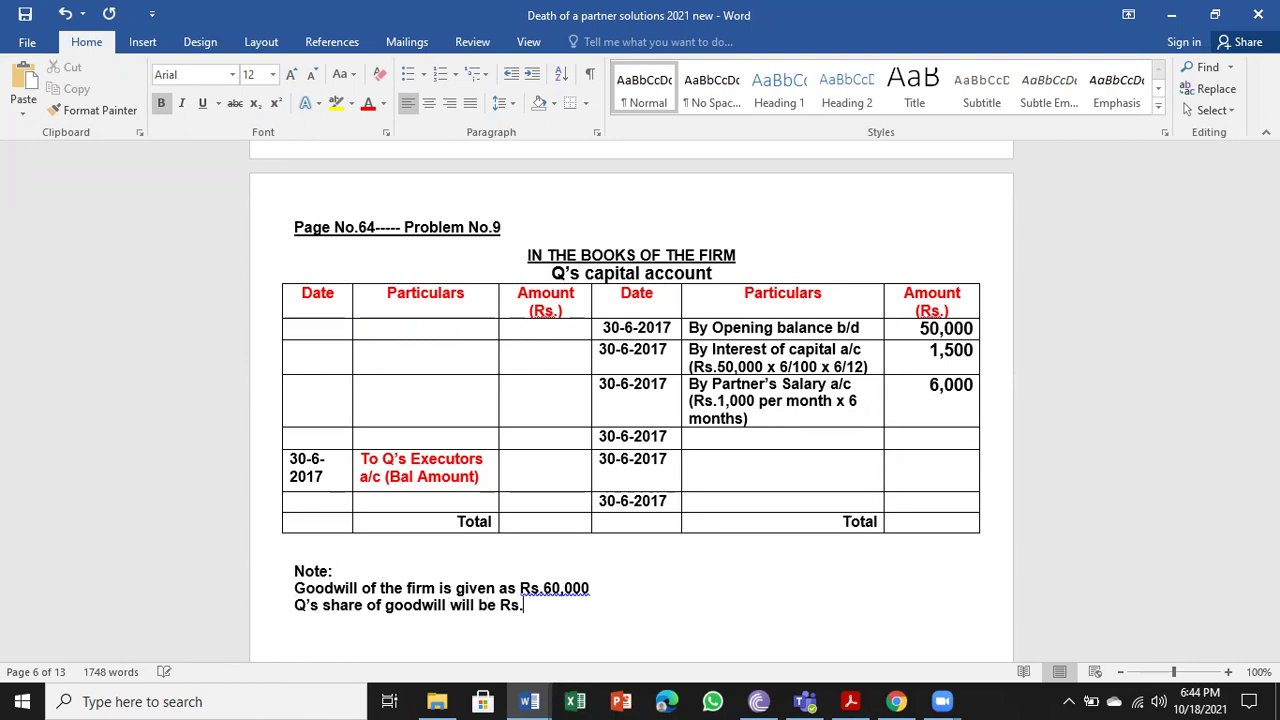
type("60,000 x 2/")
key("BackSpace")
type("5")
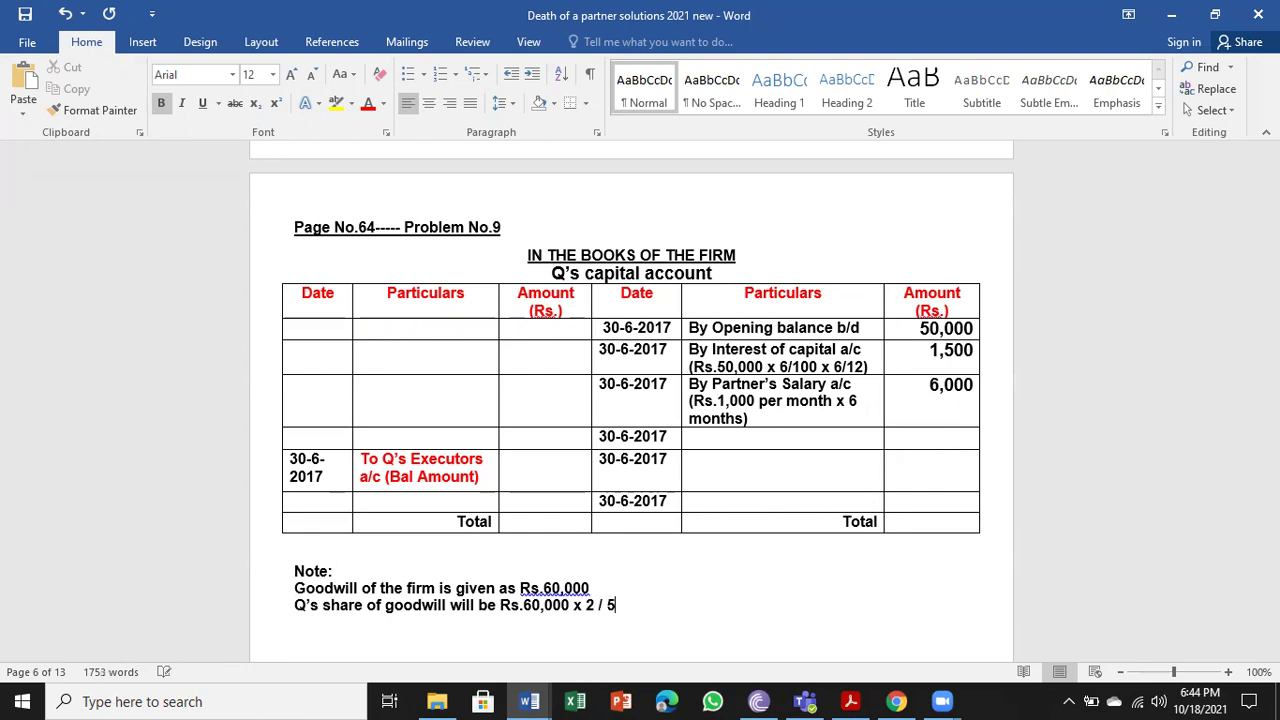
key("BackSpace")
type("= Rs.")
Check problem 9 in the Acrobat Reader question bank, complete Q's goodwill share in Word with 24,000, and save the document.
left_click(849, 701)
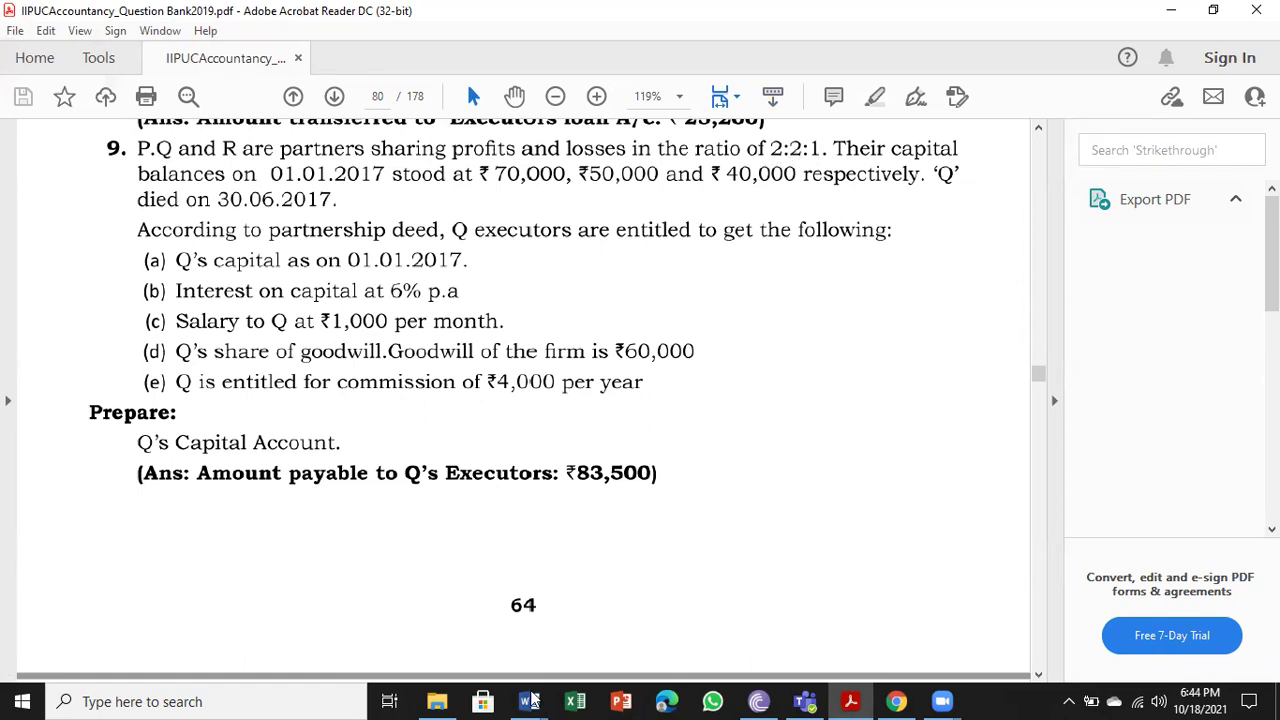
mouse_move(529, 701)
left_click(428, 623)
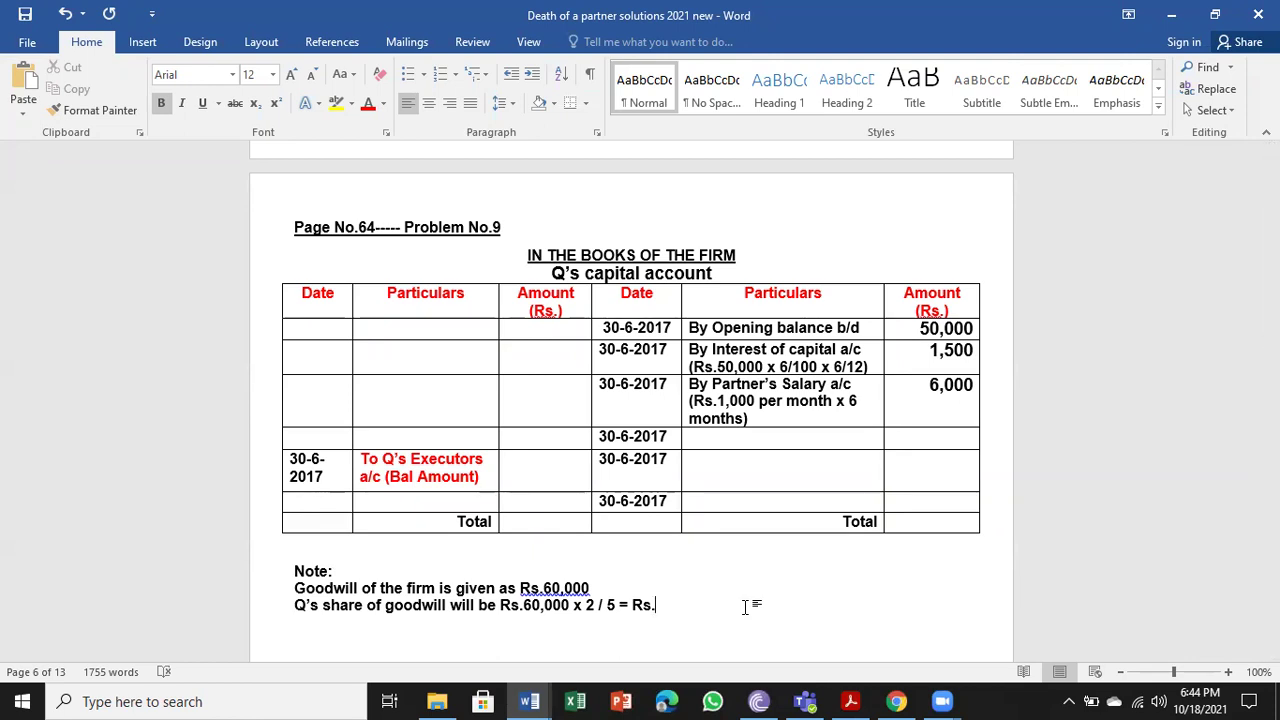
type("24,000")
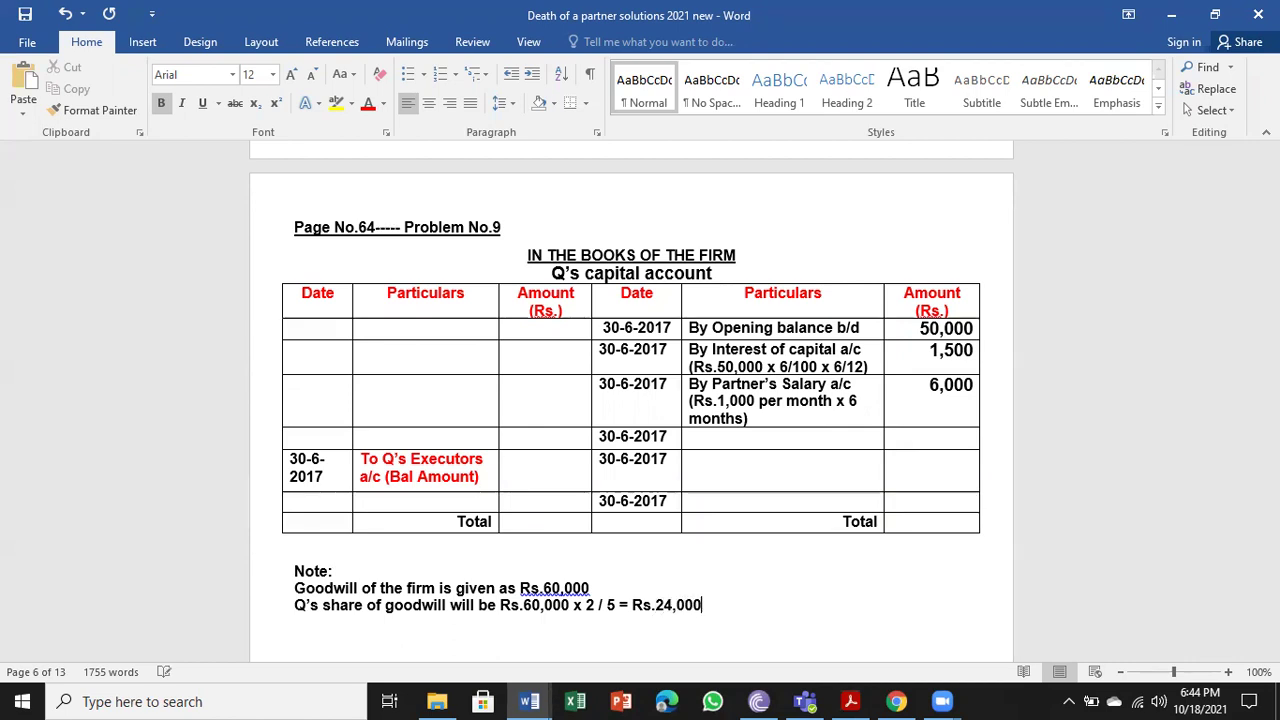
left_click(24, 14)
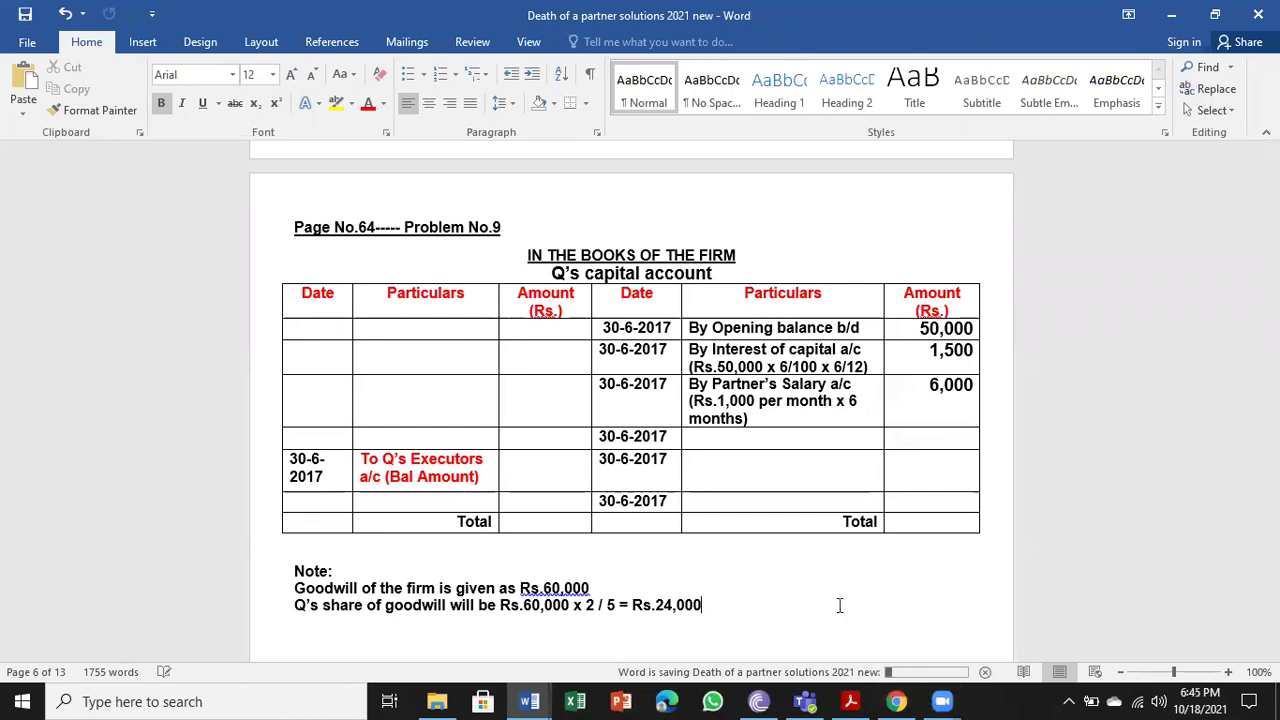
Add a new note line reading "Goodwill of Q to divided among P and R in their P & L ratio".
key("Return")
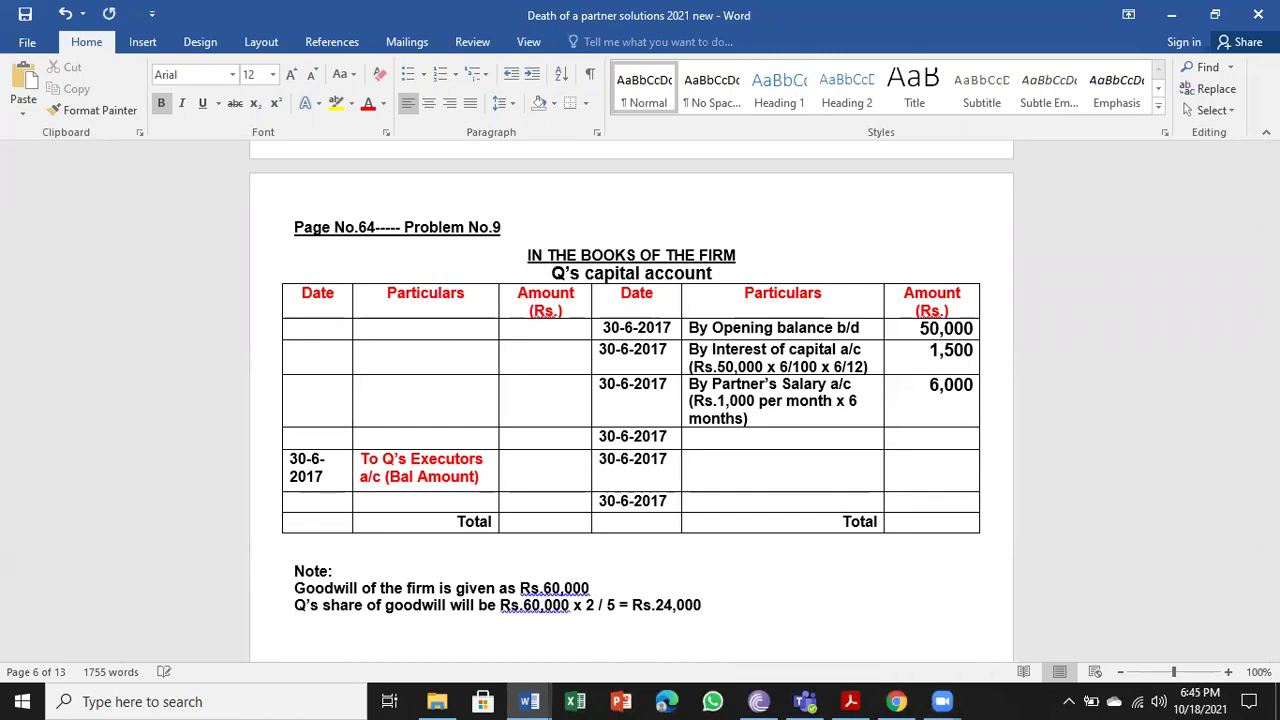
type("Good")
type("will of ")
type("Q's")
key("BackSpace")
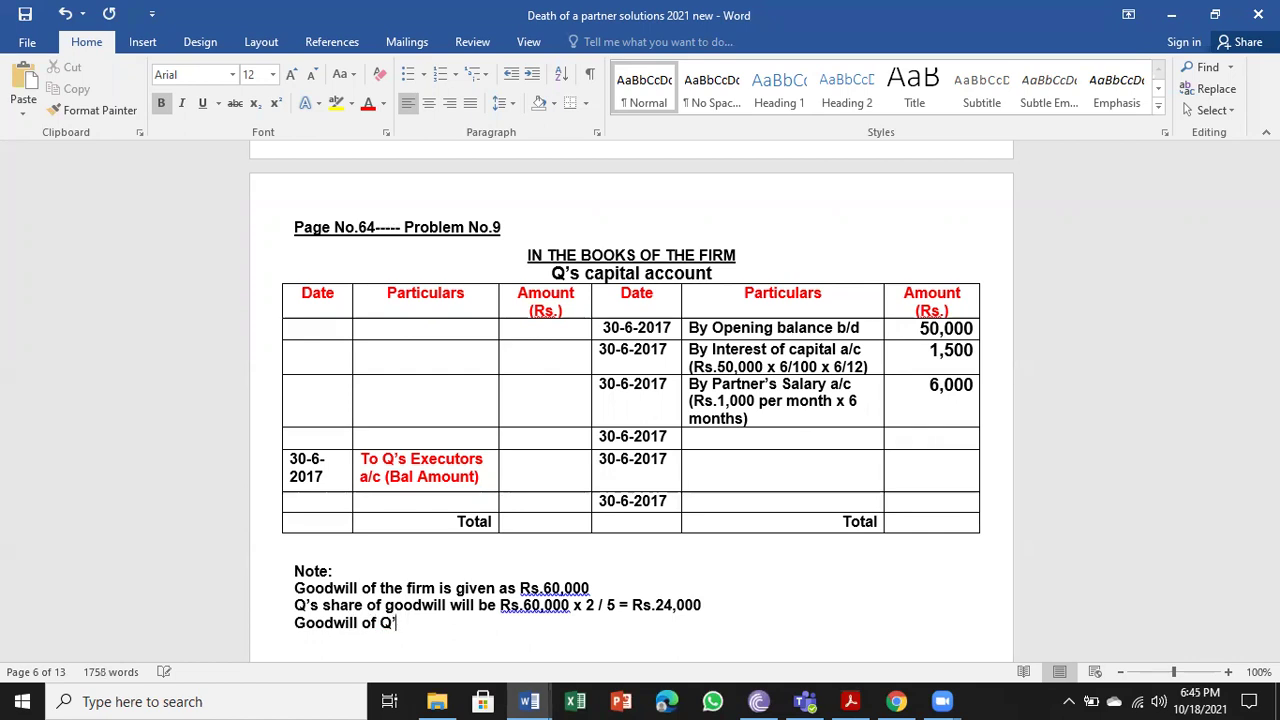
type("to divided am")
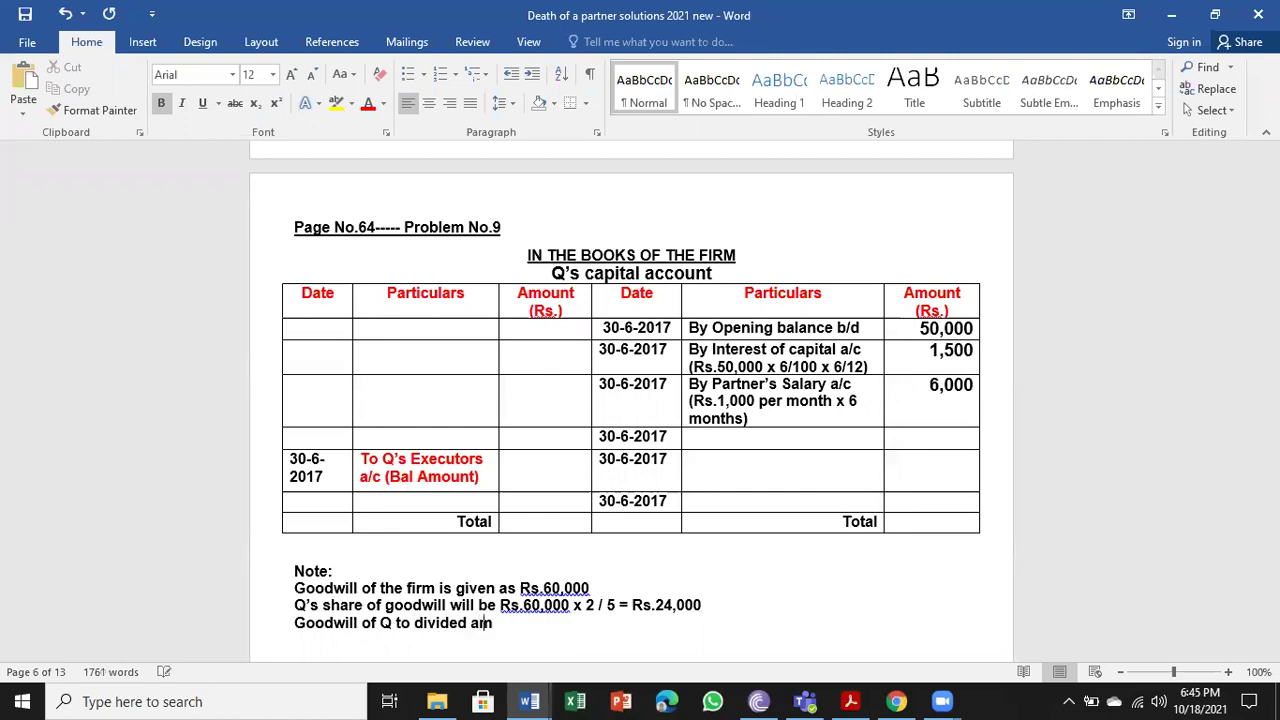
type("ong P and R in their P & L")
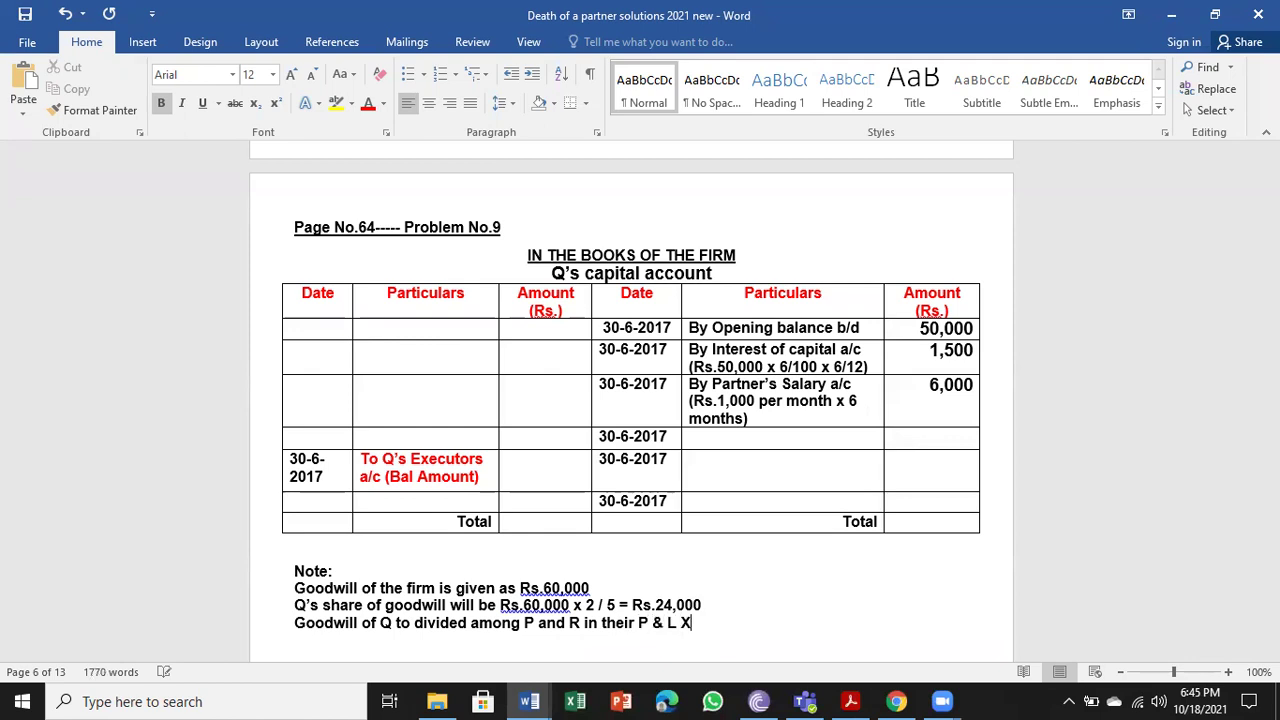
type(" ration")
key("BackSpace")
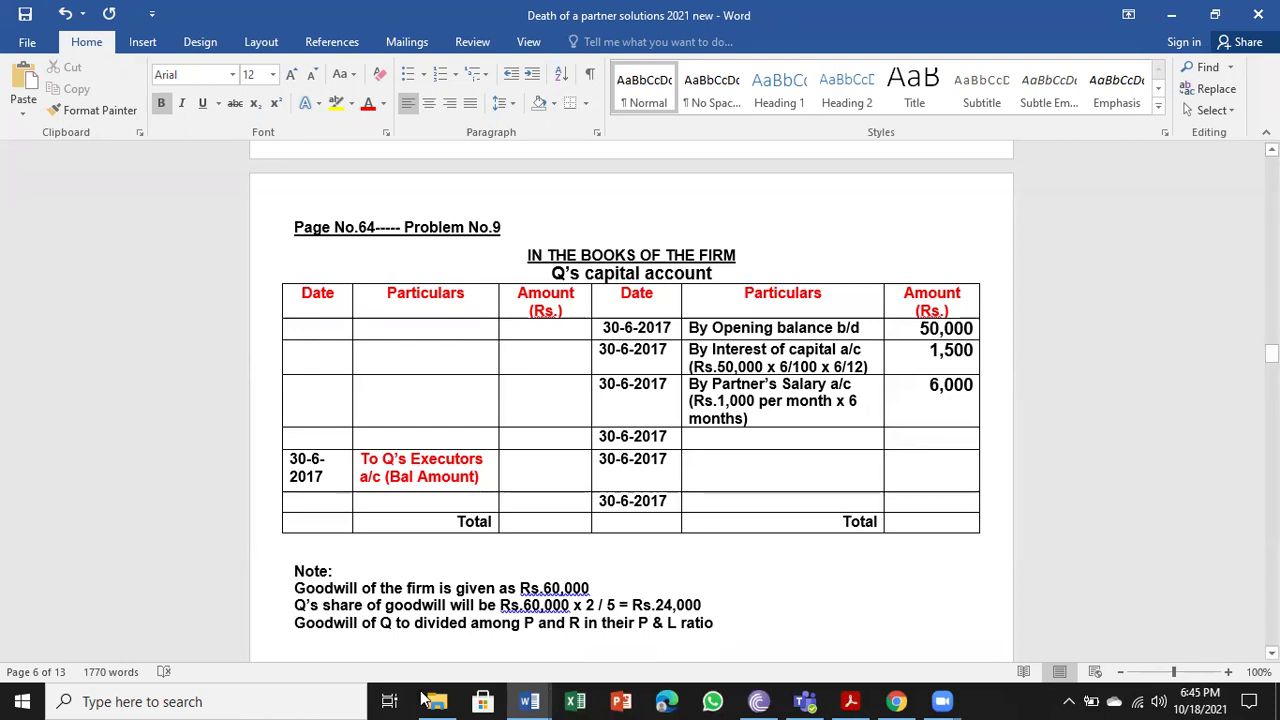
Reword the last note line to "Goodwill of Q to be written off---- to be divided among P and R in their P & L ratio" and save.
left_click(360, 623)
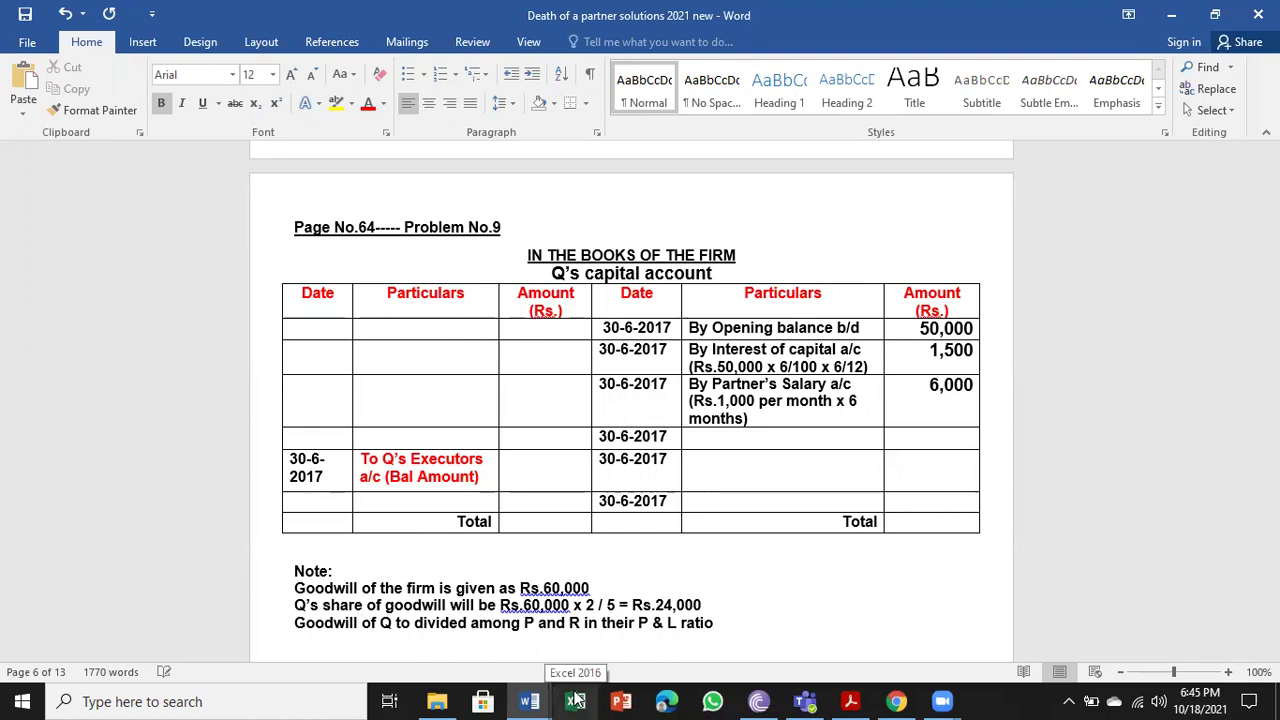
type("of Q ")
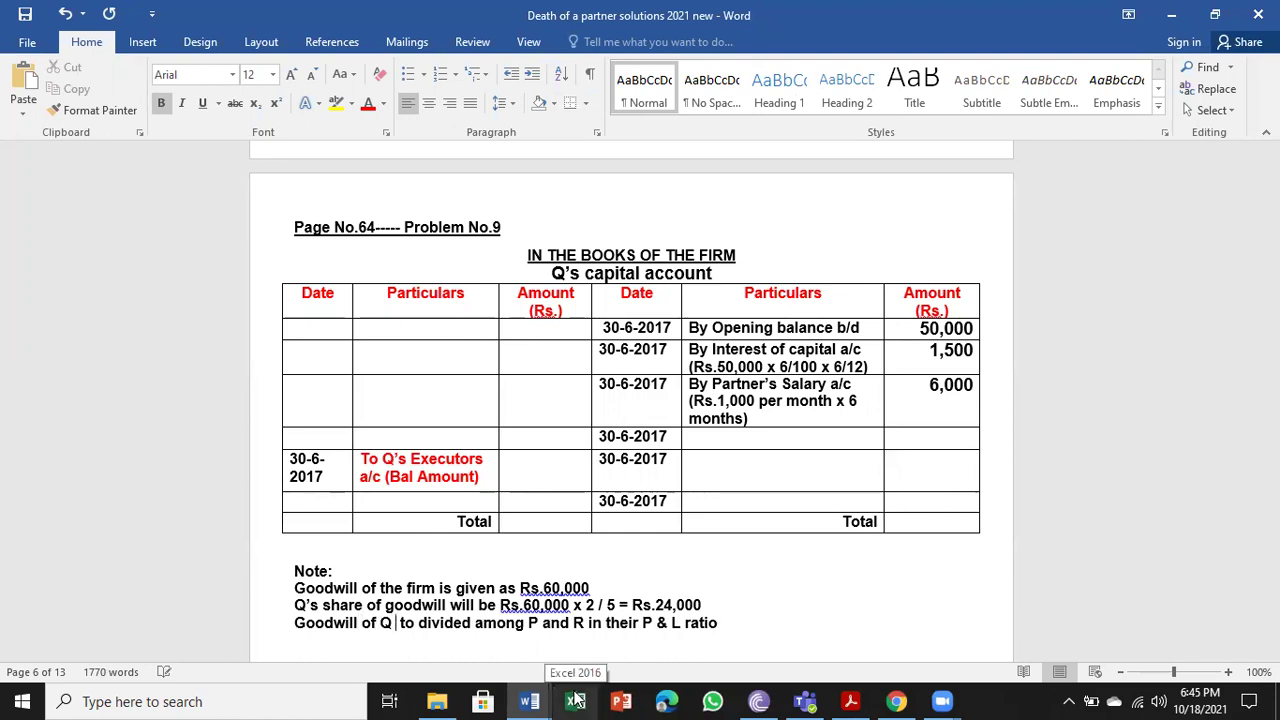
type("to be writt")
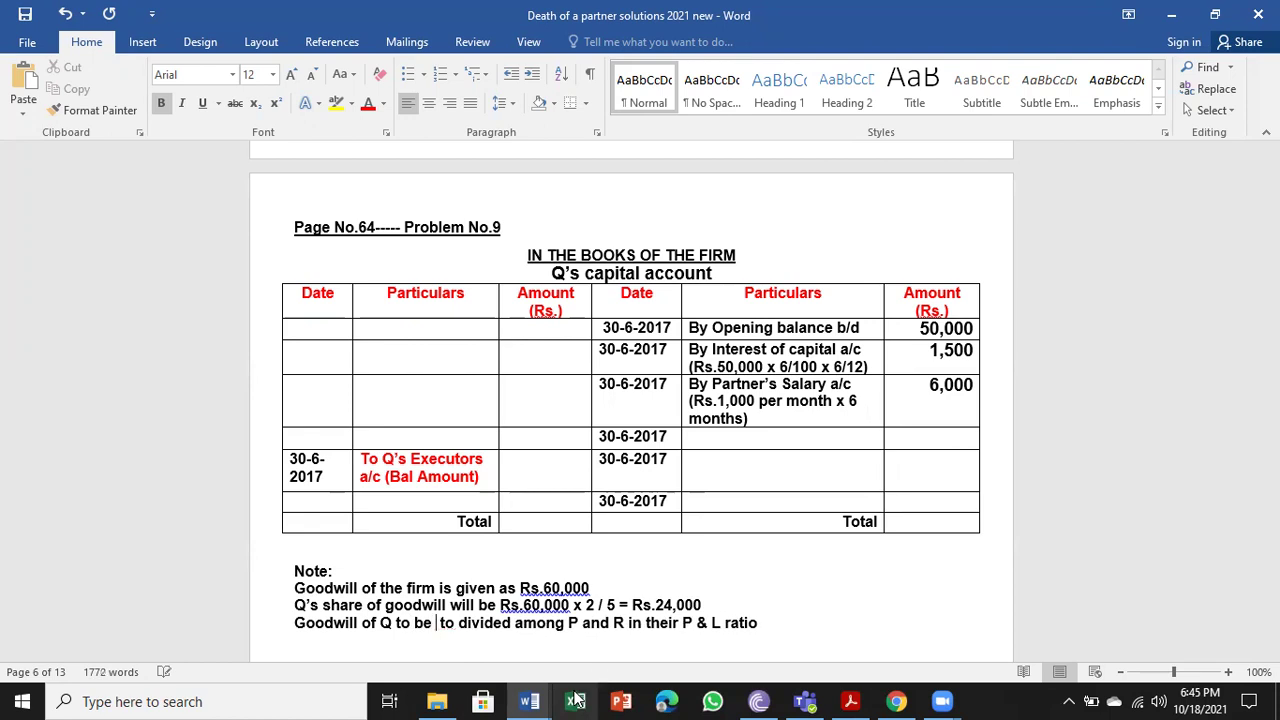
type("en off")
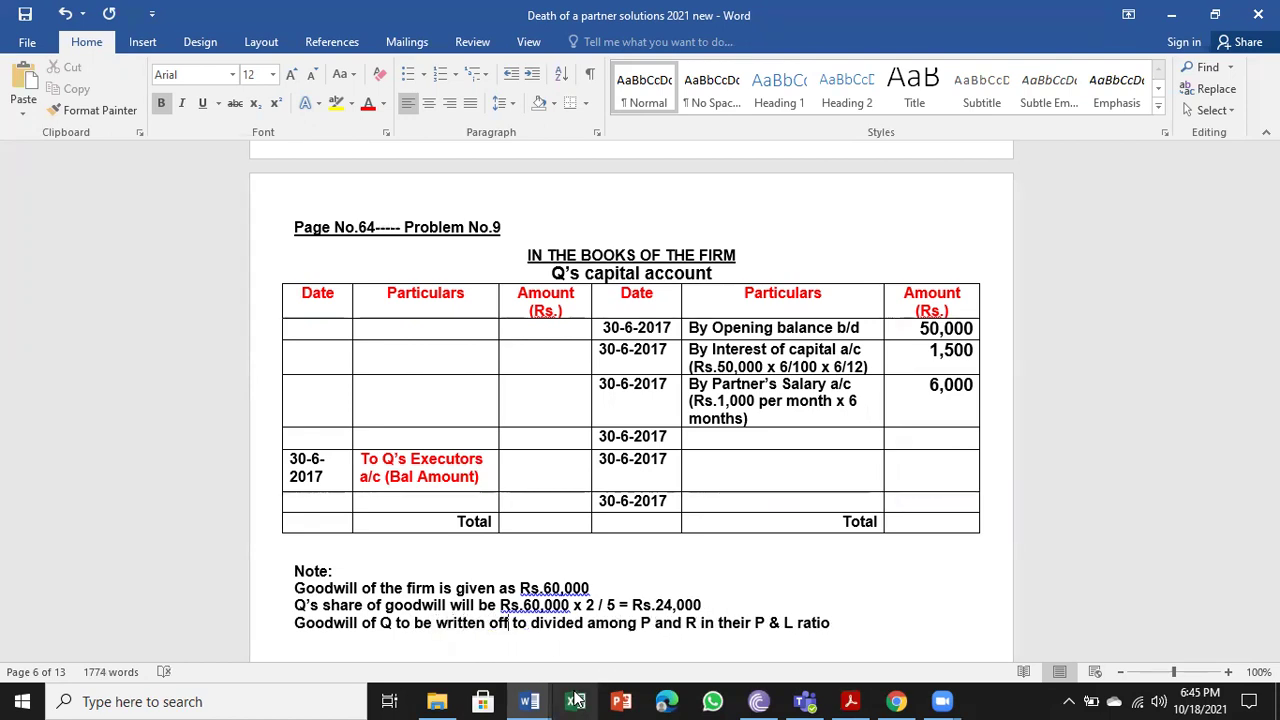
type("----")
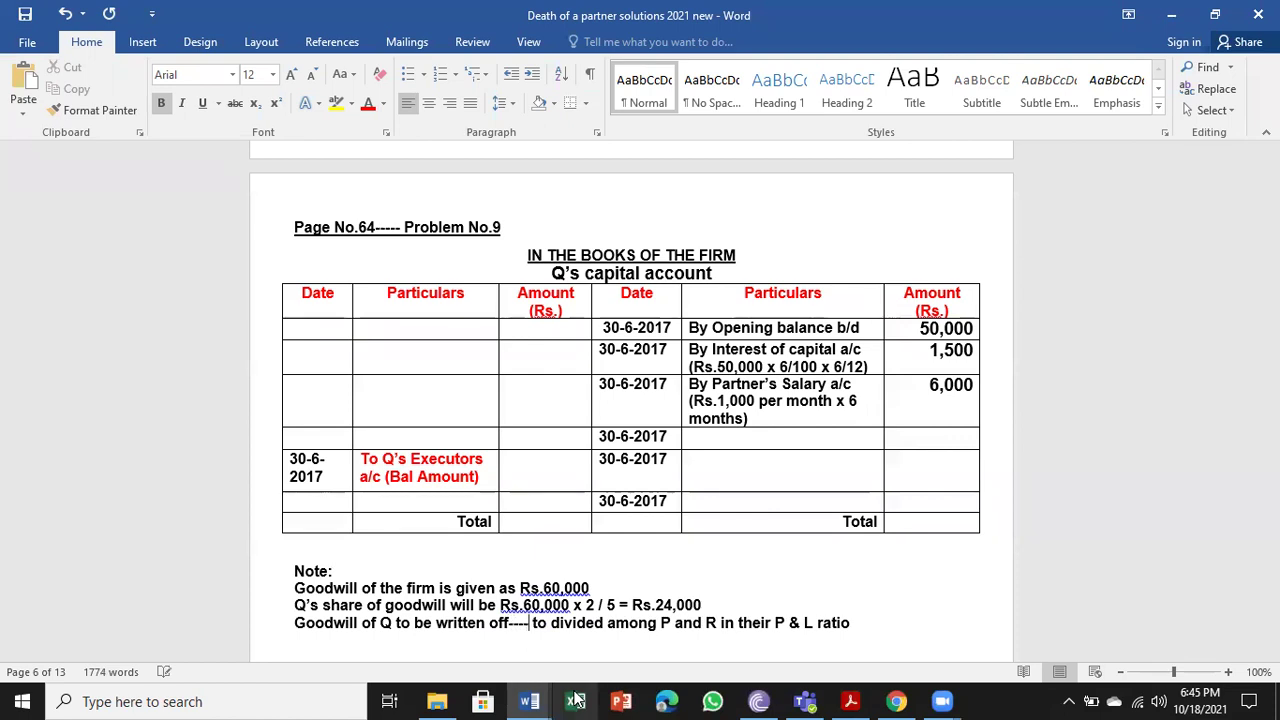
key("Right")
key("Right")
key("Right")
type("be")
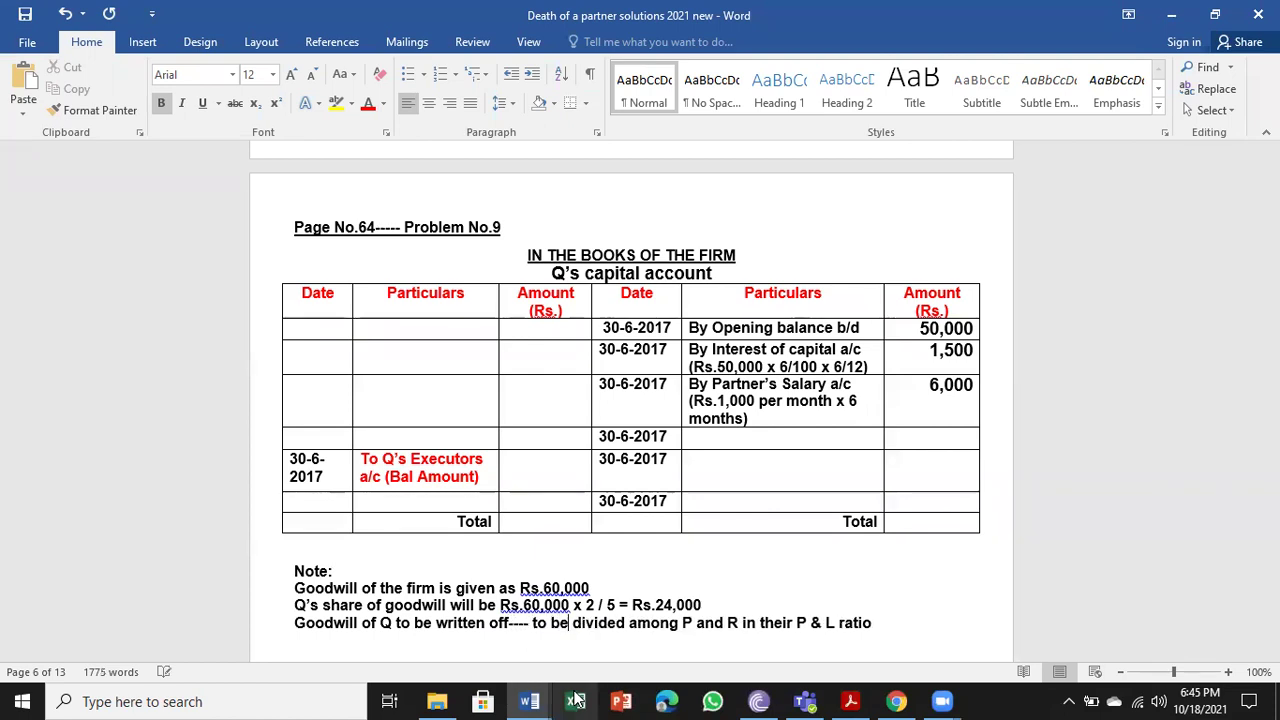
key("ctrl+s")
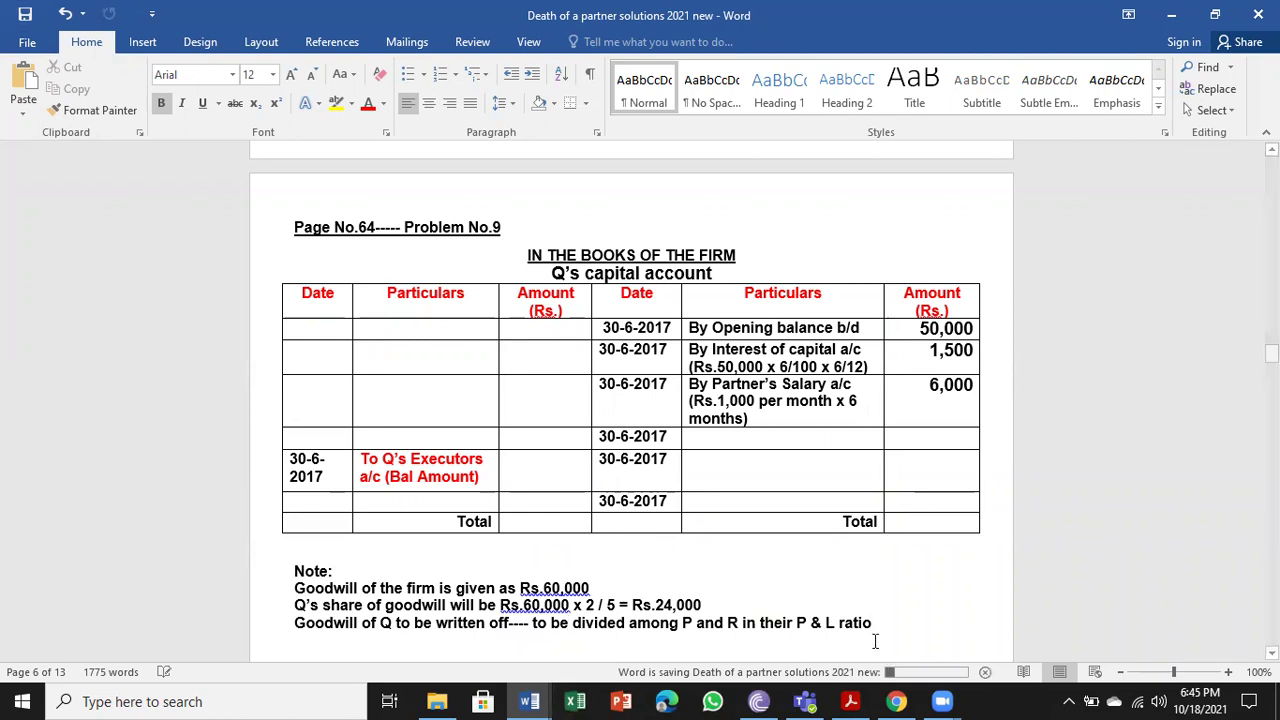
Insert a blank line above the write-off sentence, append "2: 1 = 3" to it, and save the document.
key("End")
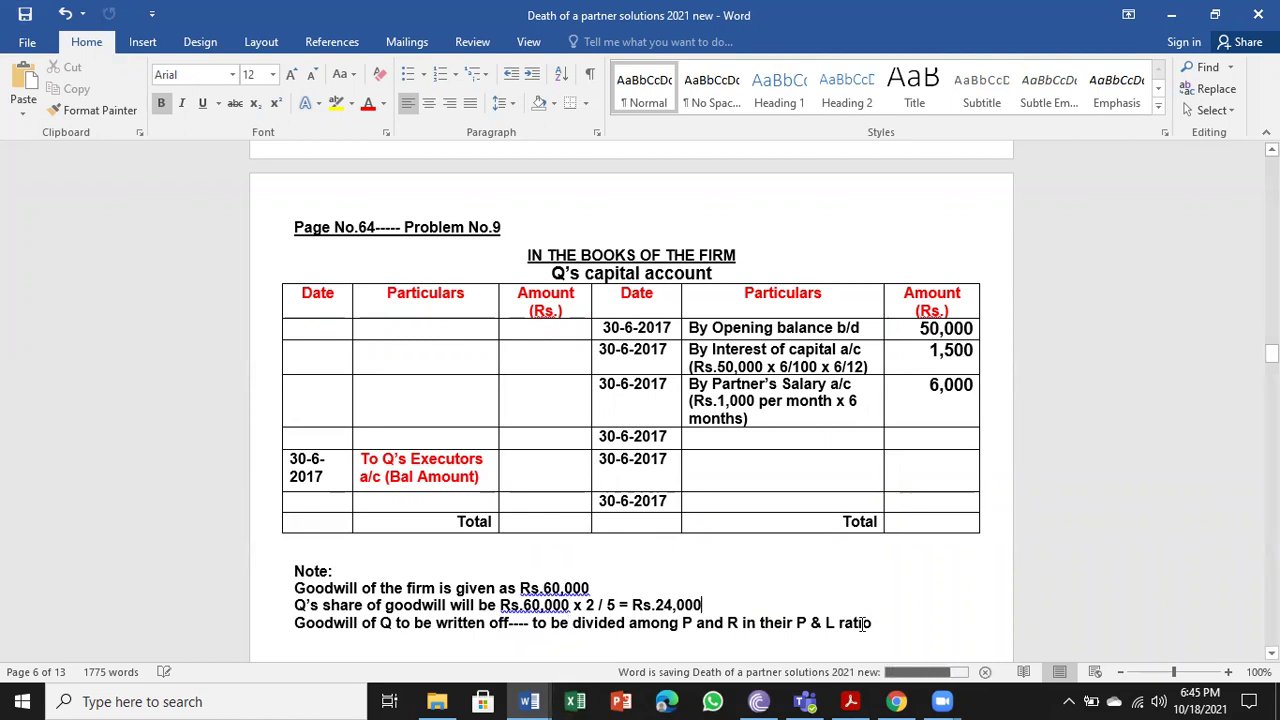
key("Return")
scroll(794, 500, "down", 3)
left_click(888, 460)
type("2: 1 = 3")
key("ctrl+s")
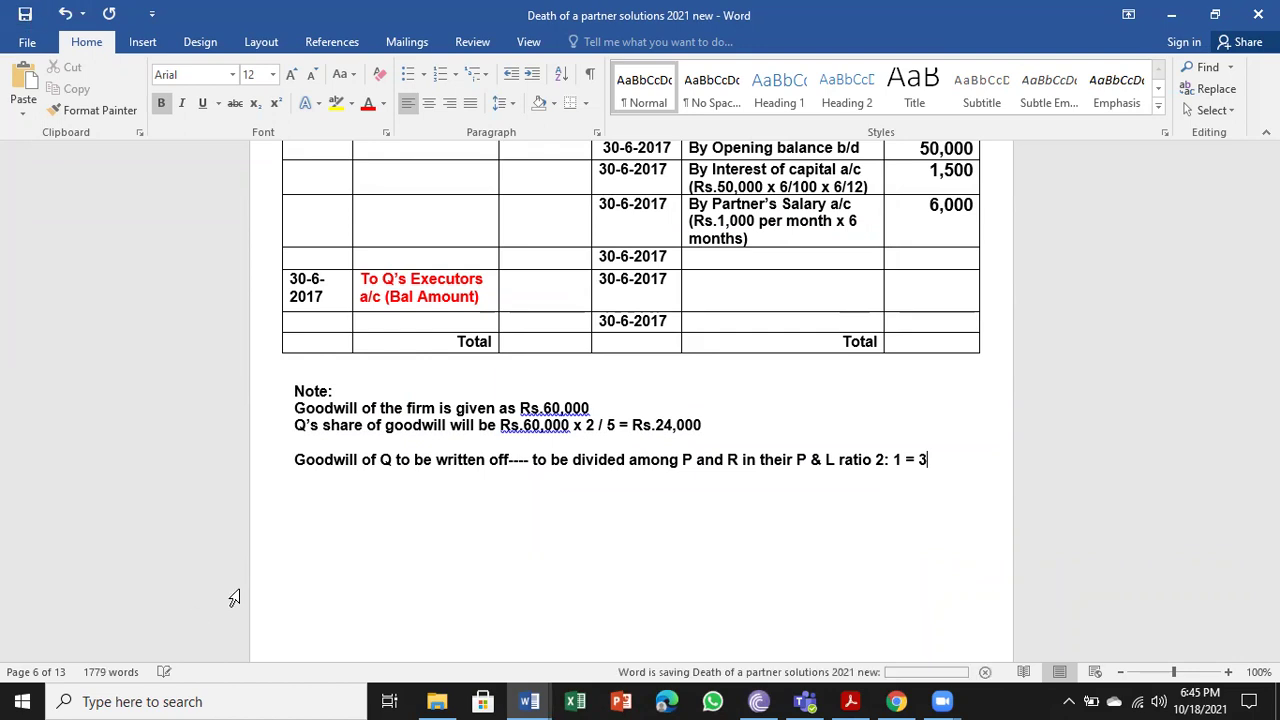
left_click(309, 485)
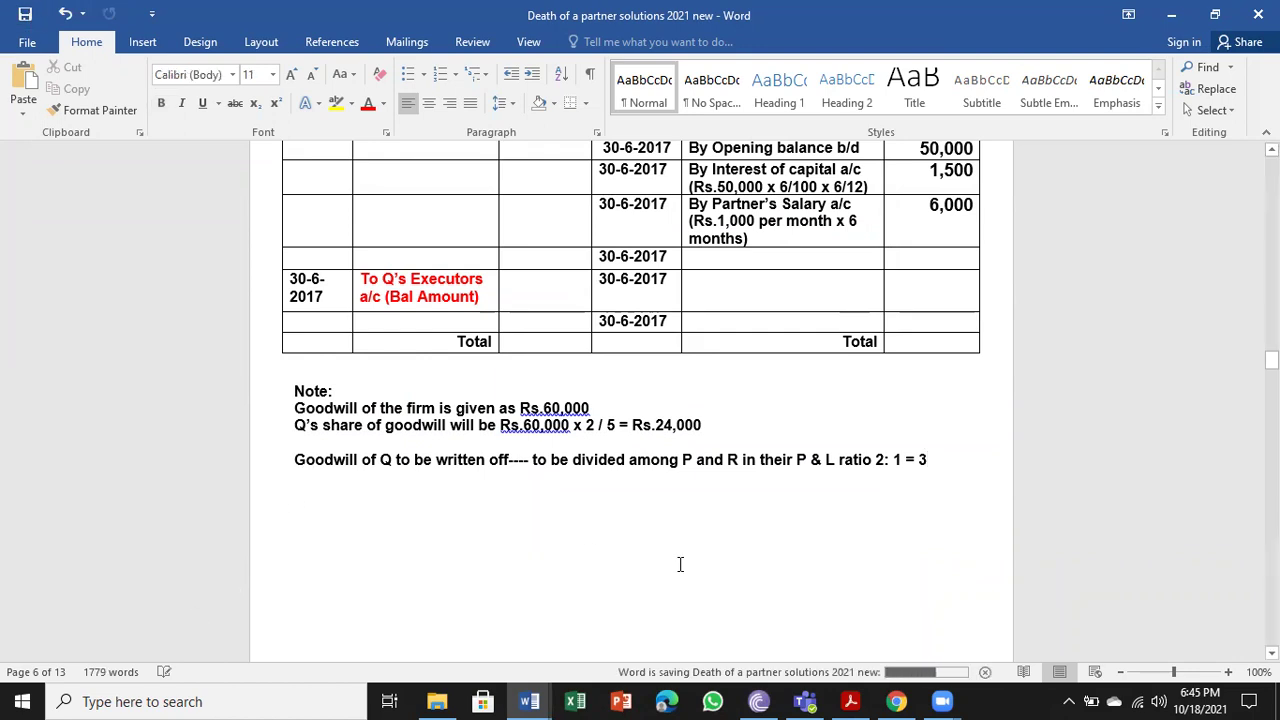
type("P")
key("BackSpace")
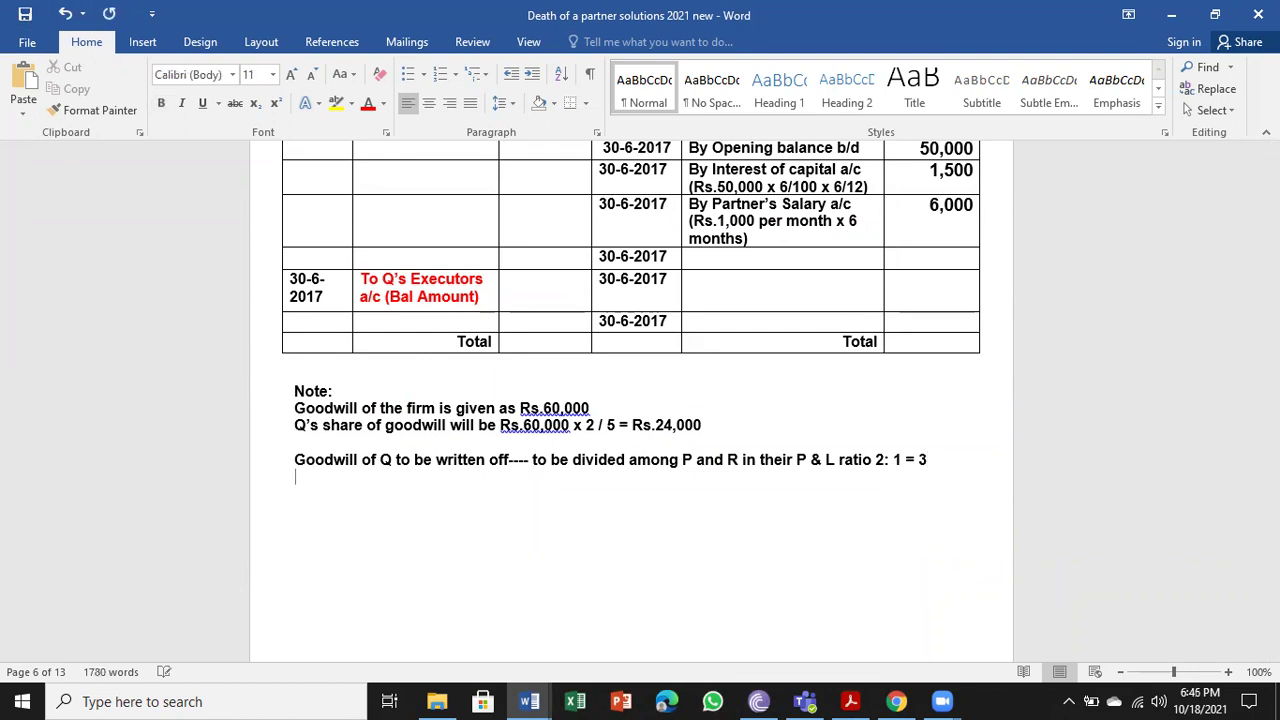
Add P's share of the written-off goodwill on a new line as "P = Rs.24,000 x 2 / 3 =Rs.16,000".
left_click(930, 459)
key("Return")
type("P")
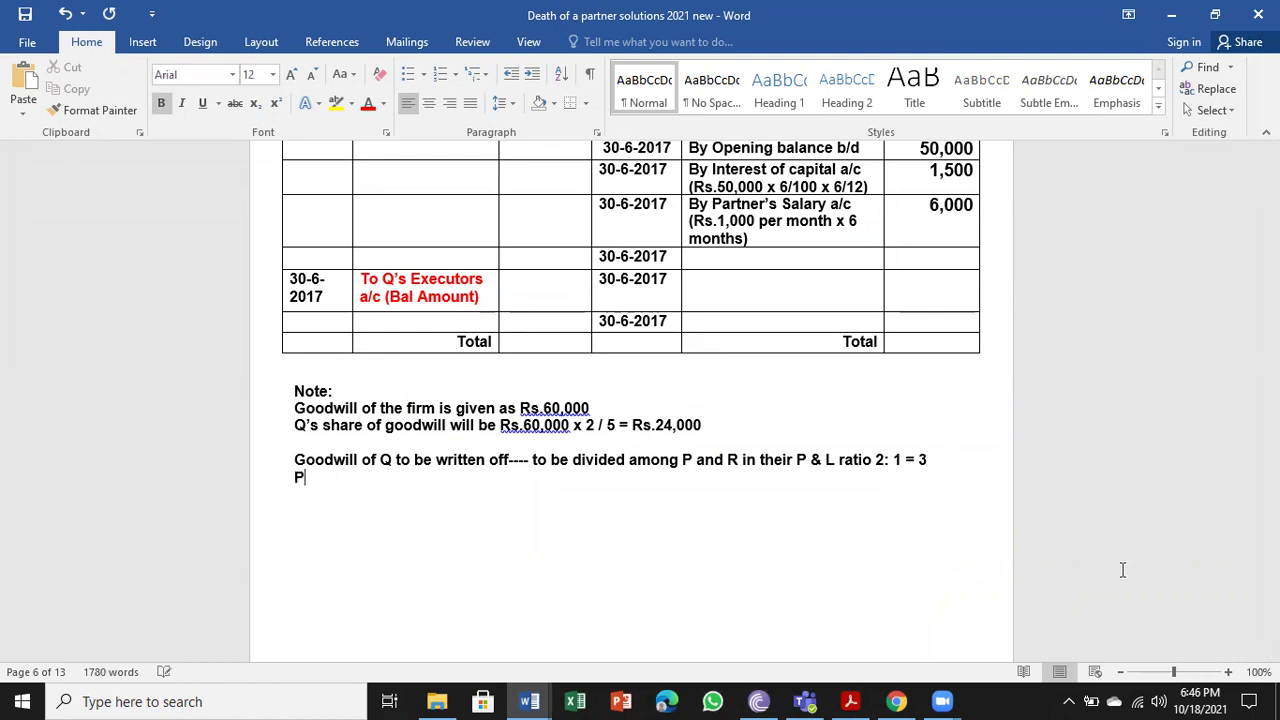
type(";;a")
key("BackSpace")
key("BackSpace")
type("= Rs.24,000 x")
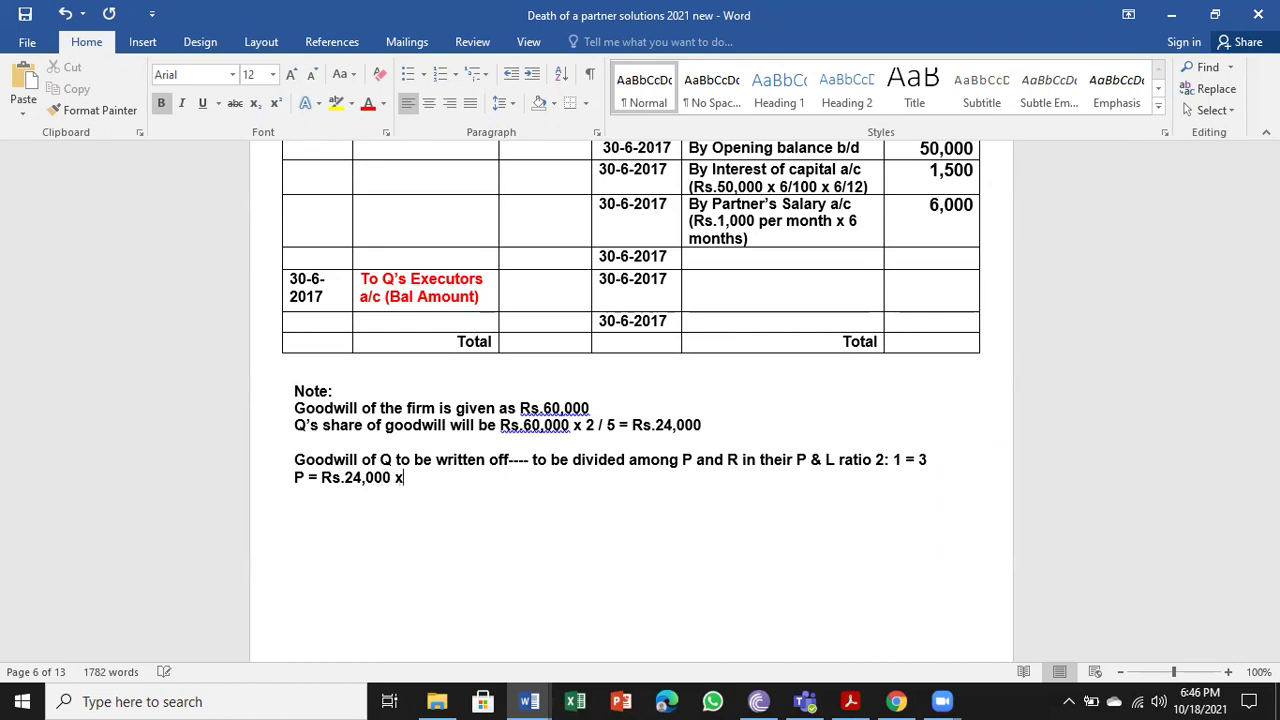
type(" 2 /1")
key("BackSpace")
type("/ 3")
type("16,")
key("BackSpace")
key("BackSpace")
key("BackSpace")
type("Rs.16,000")
Add R's share of the written-off goodwill on a new line as "R = Rs.24,000 x 1 / 3 = Rs.8,000".
key("Return")
type("R")
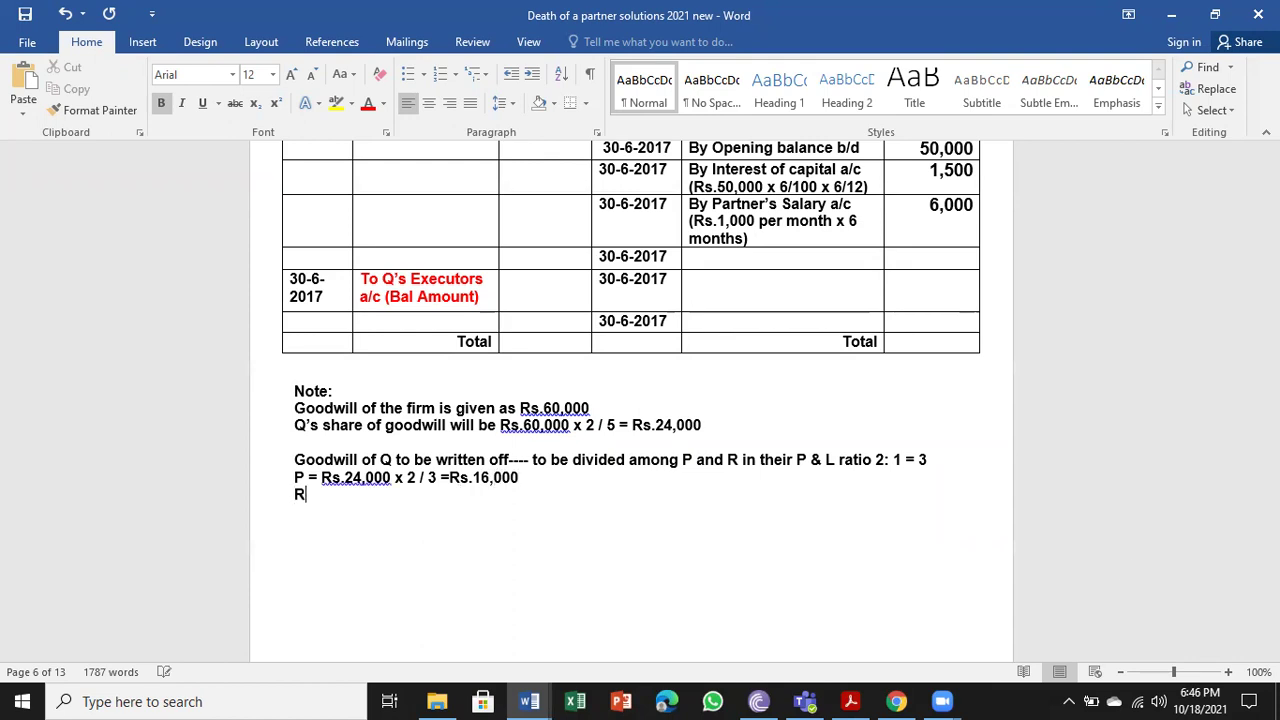
type(" = Rs.24,000 x ")
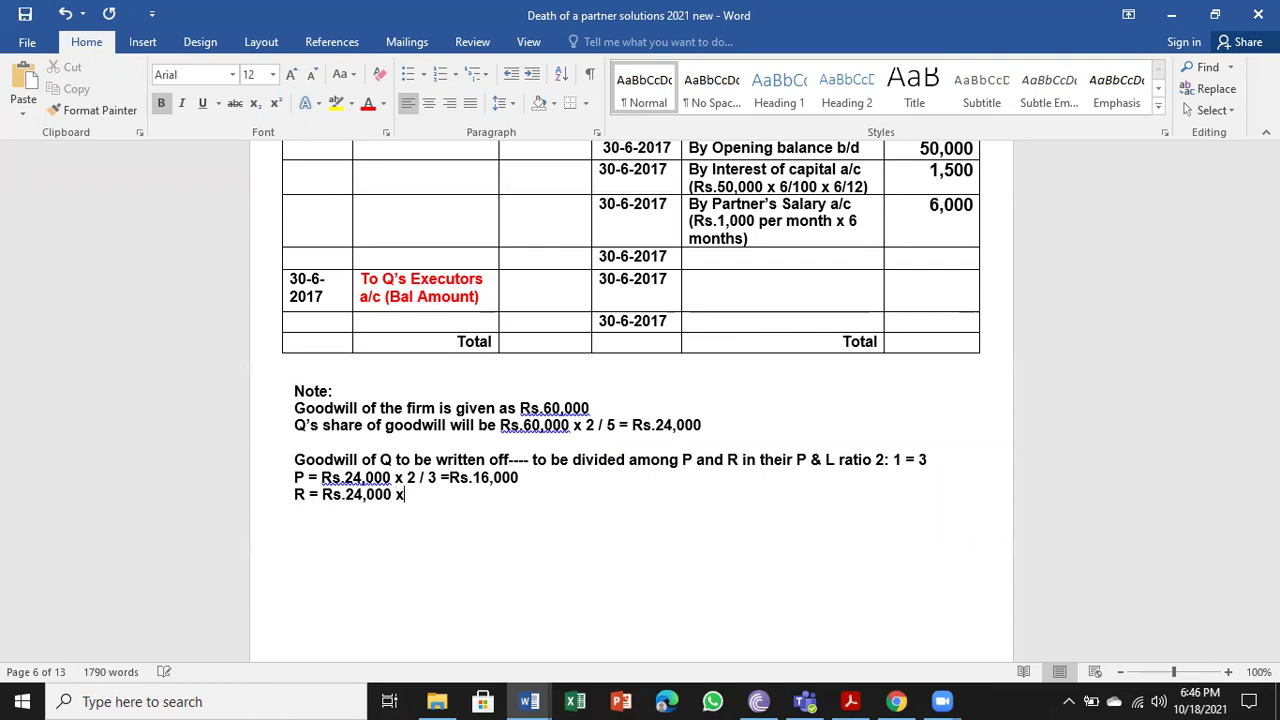
type("1 / 3 = Rs.8,000")
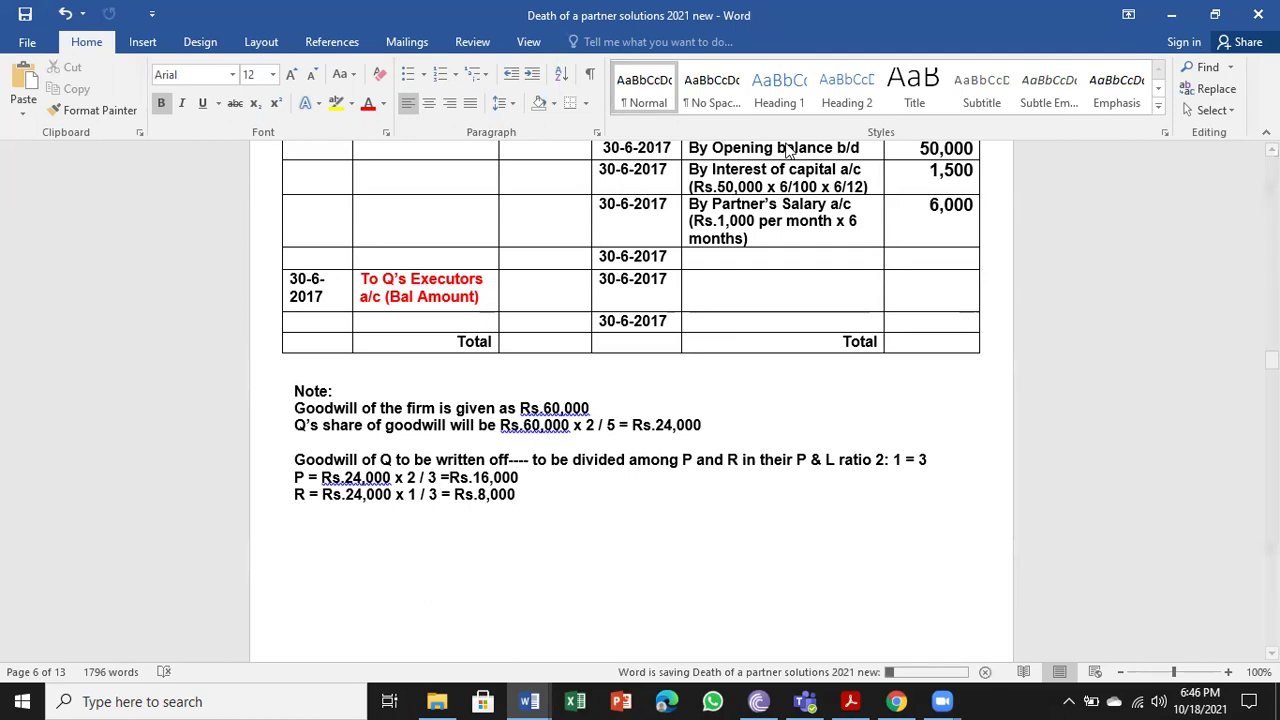
Enter "By P's capital a/c" with the amount 16,000 in the credit row below Partner's Salary.
left_click(722, 262)
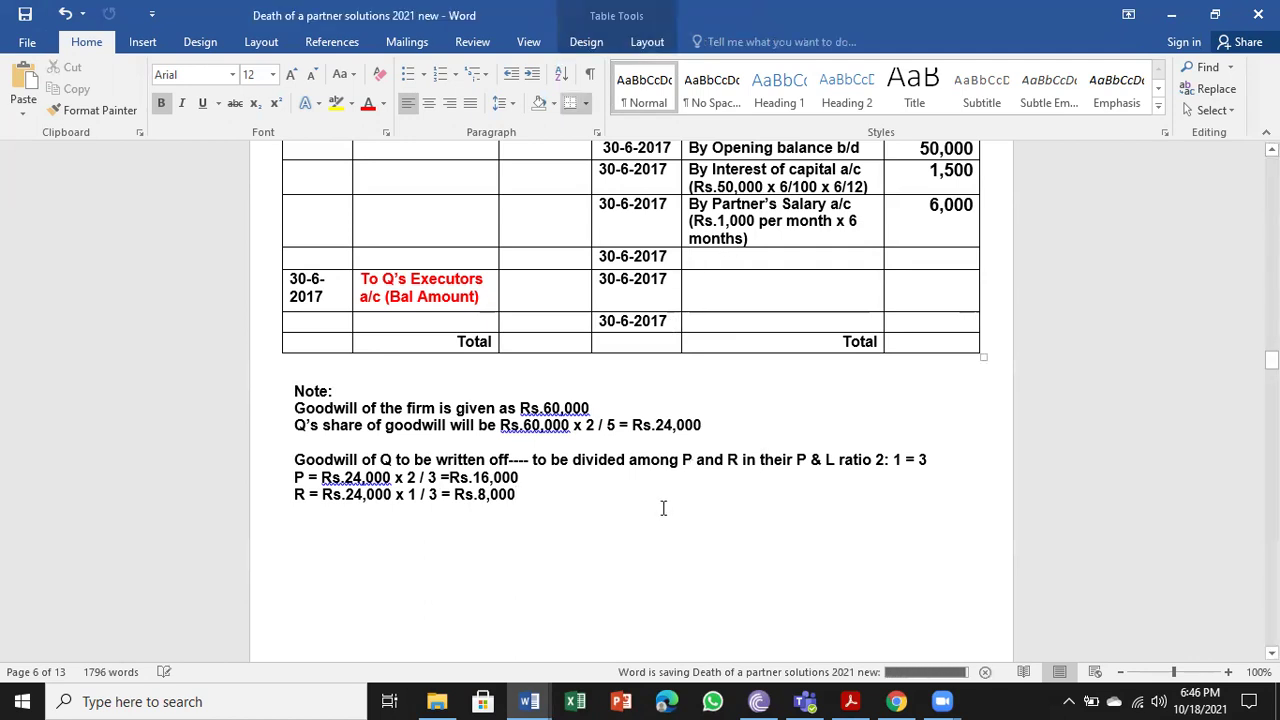
type("By P's")
key("BackSpace")
key("BackSpace")
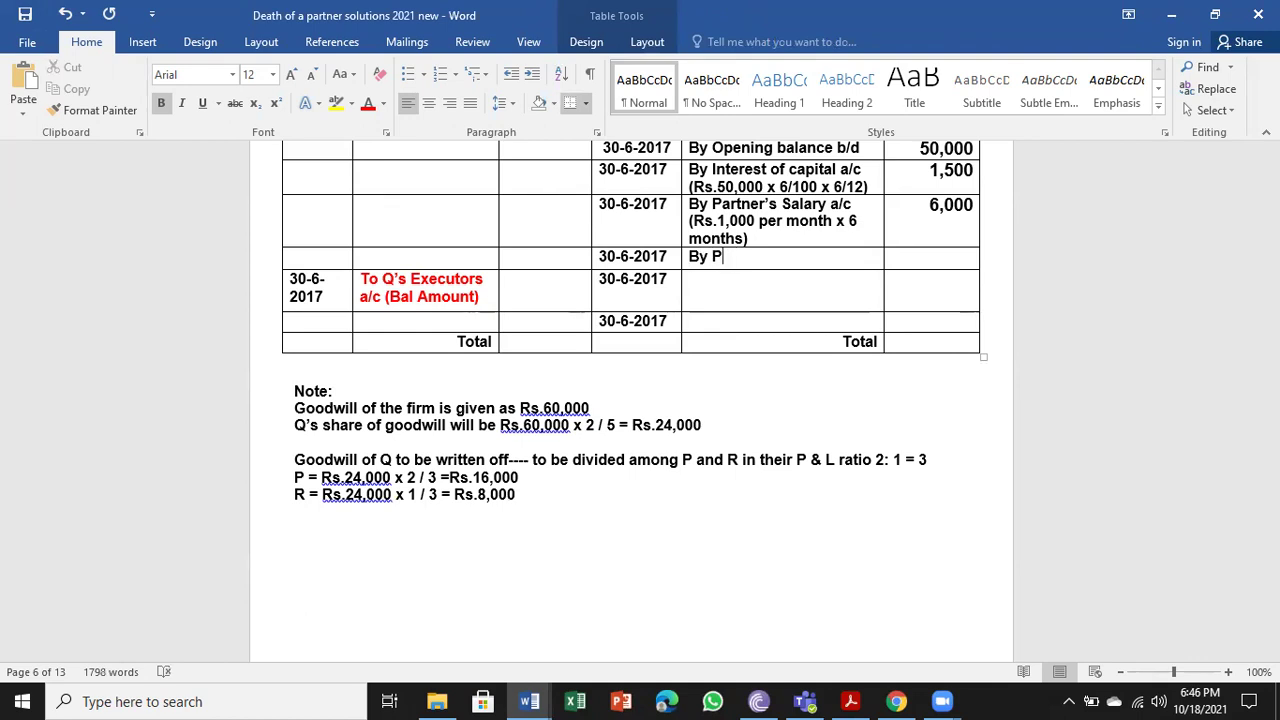
type("'s capital a/c")
key("Tab")
type("16,")
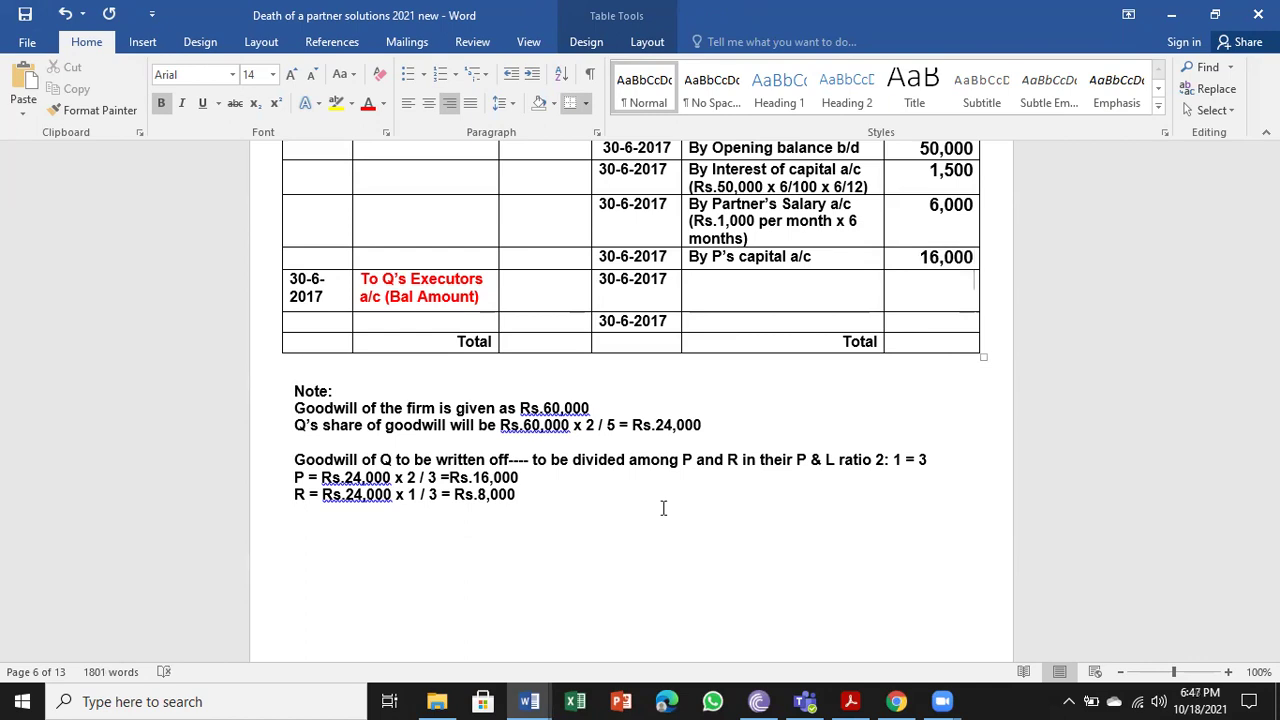
Enter "By R's capital a/c" with the amount 8,000 in the following credit row and save the document.
key("shift+Tab")
type("By ")
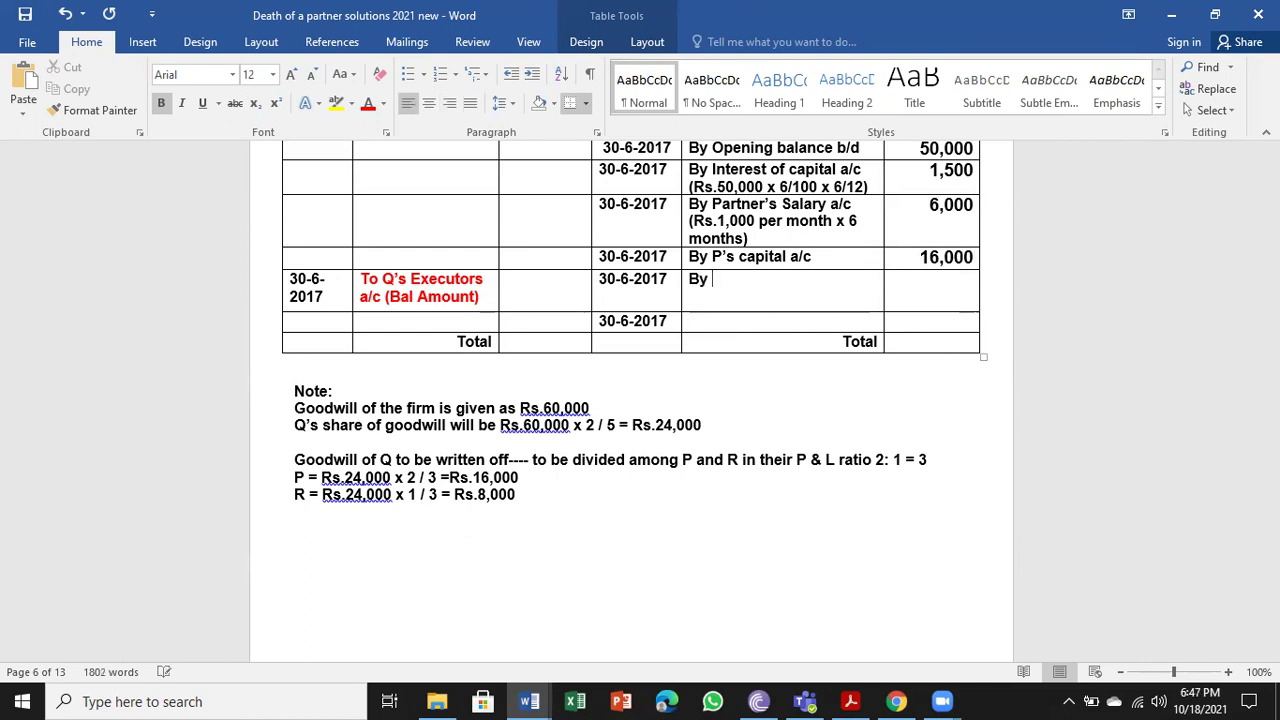
type("R")
type("'s capital a/c")
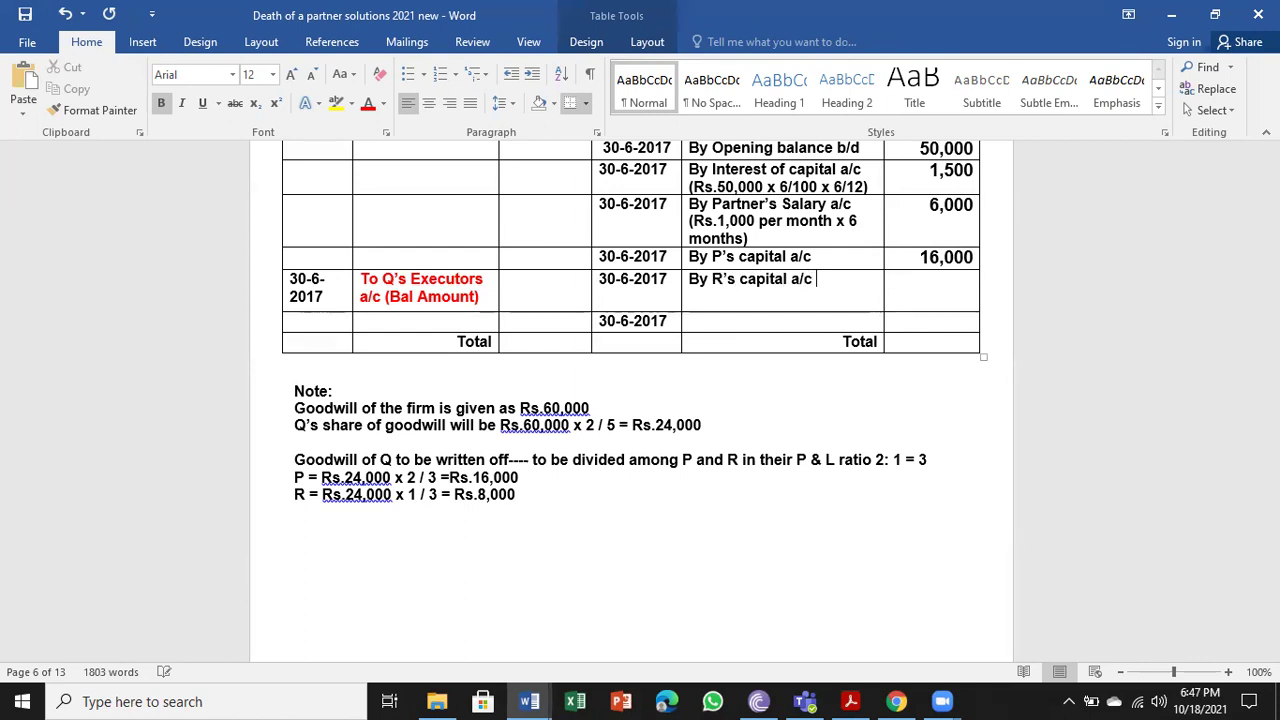
key("Tab")
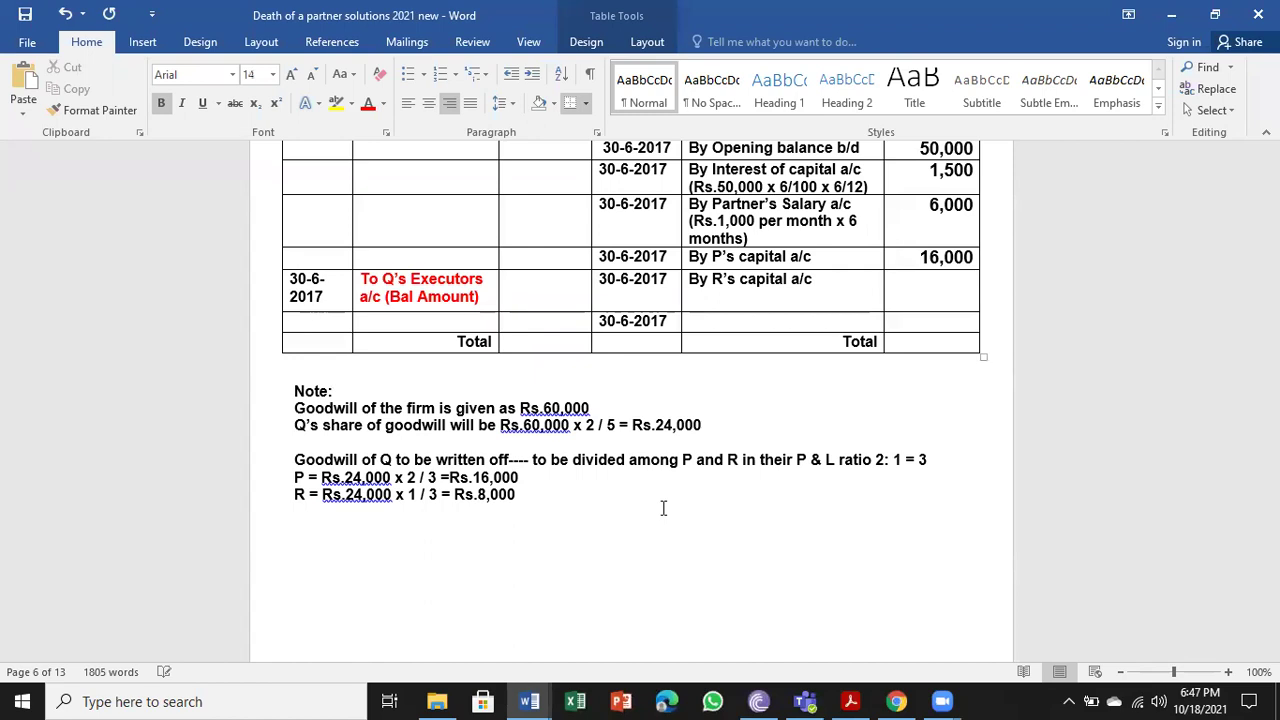
type("8,000")
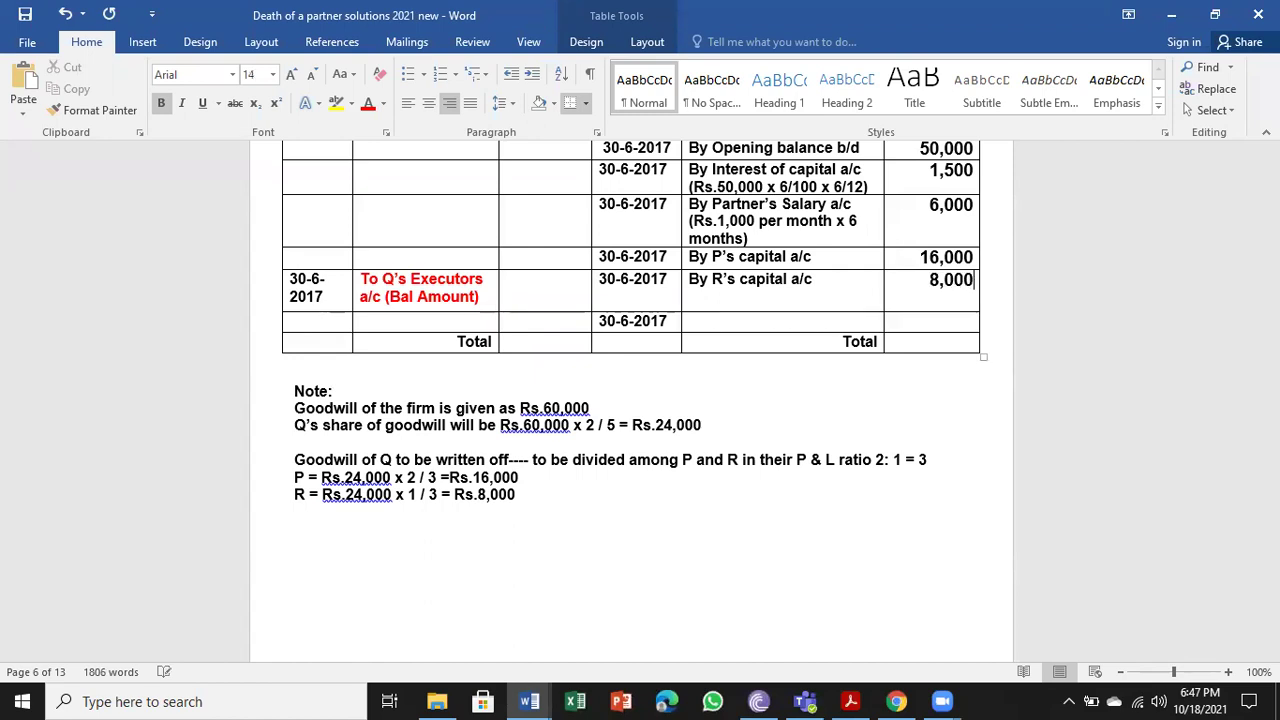
left_click(18, 14)
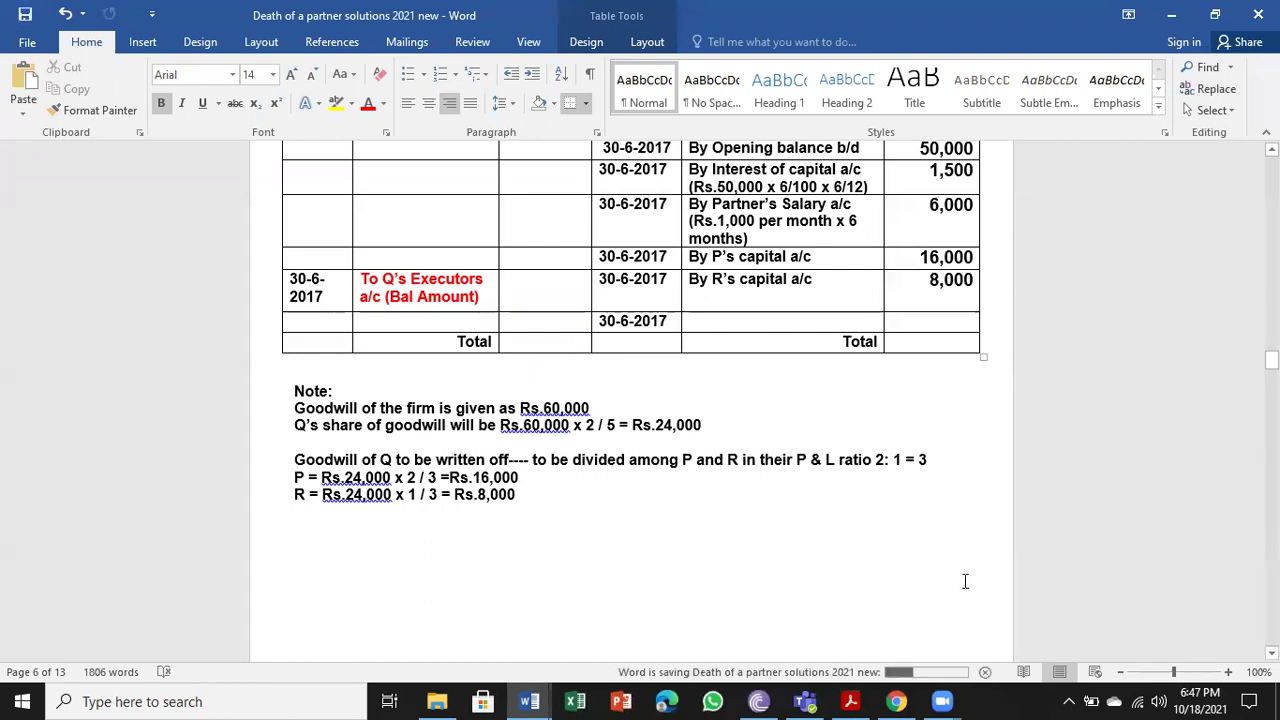
Underline the "Note:" heading and save the document.
left_click_drag(291, 389, 346, 391)
left_click(204, 104)
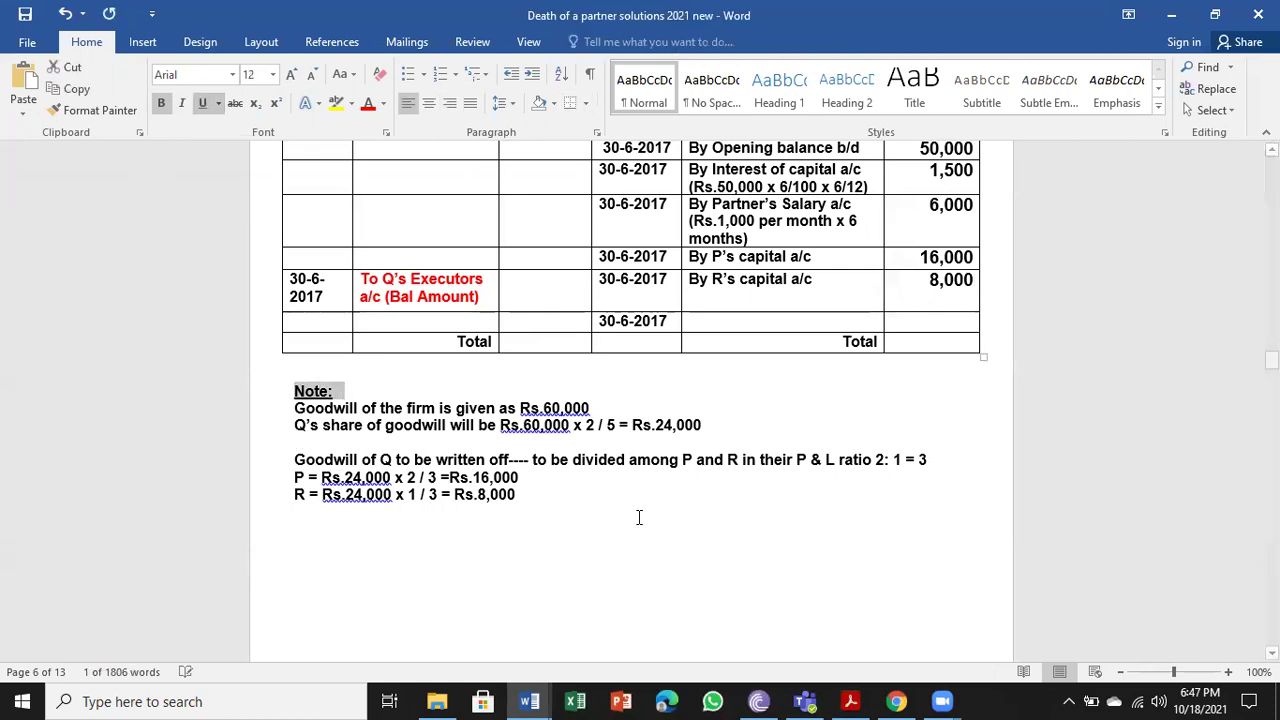
left_click(608, 594)
left_click(25, 12)
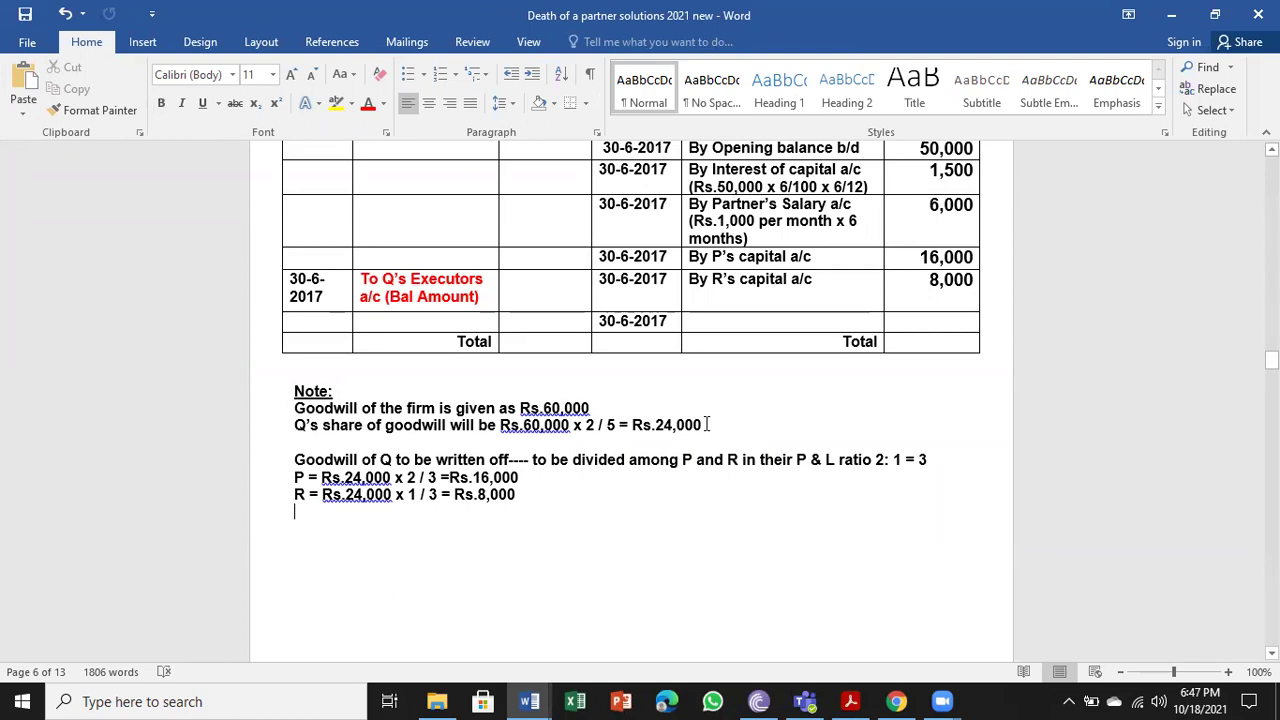
Underline the sentence about writing off Q's goodwill in the ratio 2: 1 = 3 and save the document.
left_click_drag(296, 459, 931, 459)
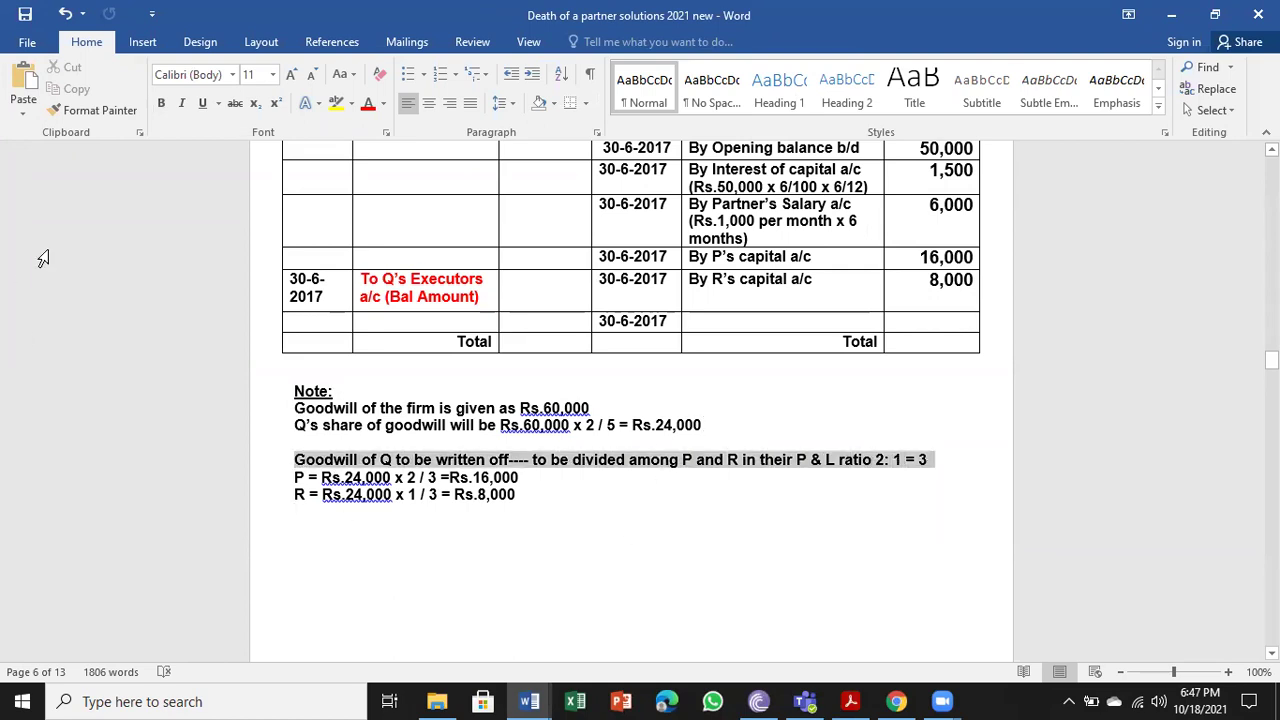
left_click(203, 103)
left_click(639, 541)
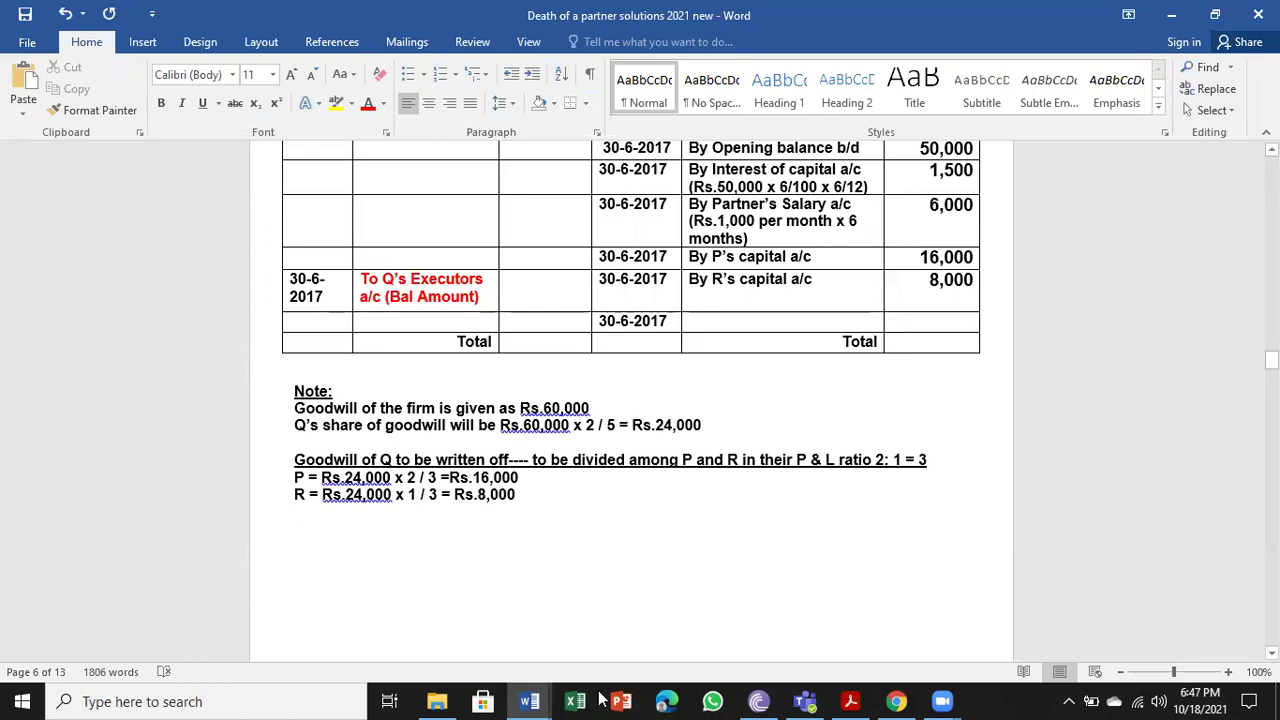
left_click(25, 17)
Check the commission term in Acrobat Reader, enter "By Partner's commission a/c (Rs.4,000 pa x 6 /12)" with 2,000 in the solutions document, and save.
left_click(850, 701)
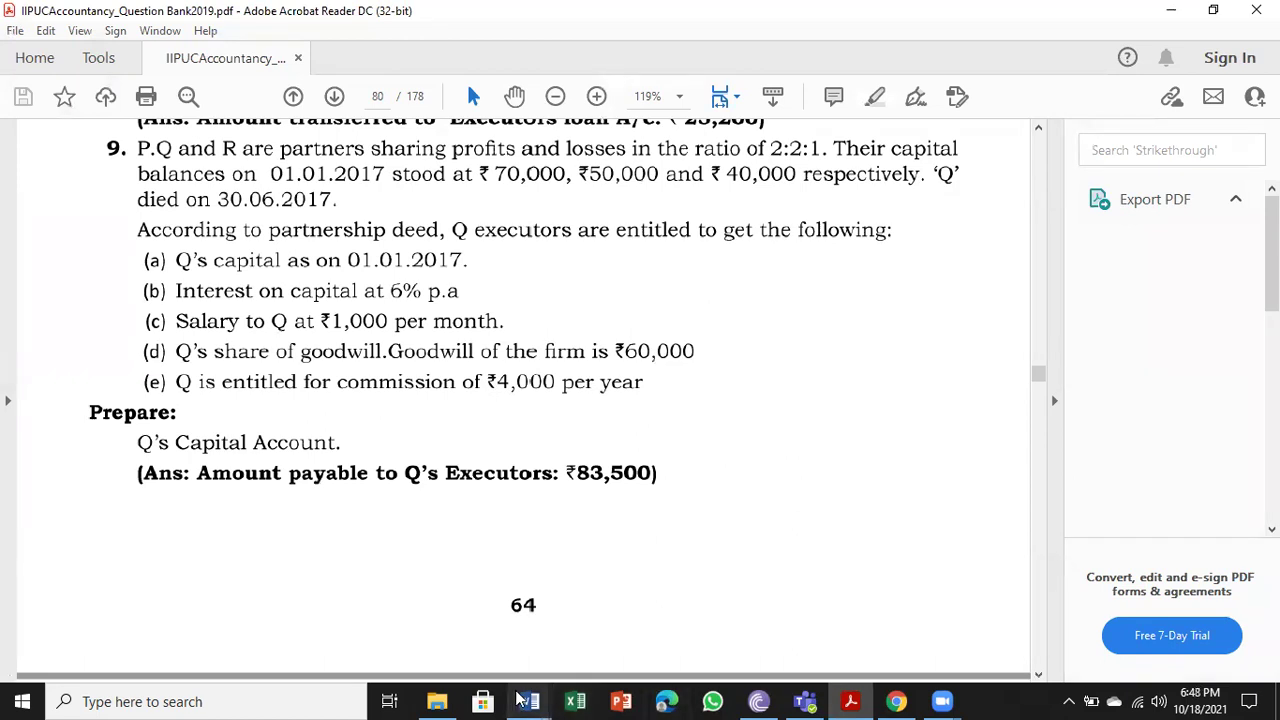
mouse_move(529, 701)
left_click(429, 618)
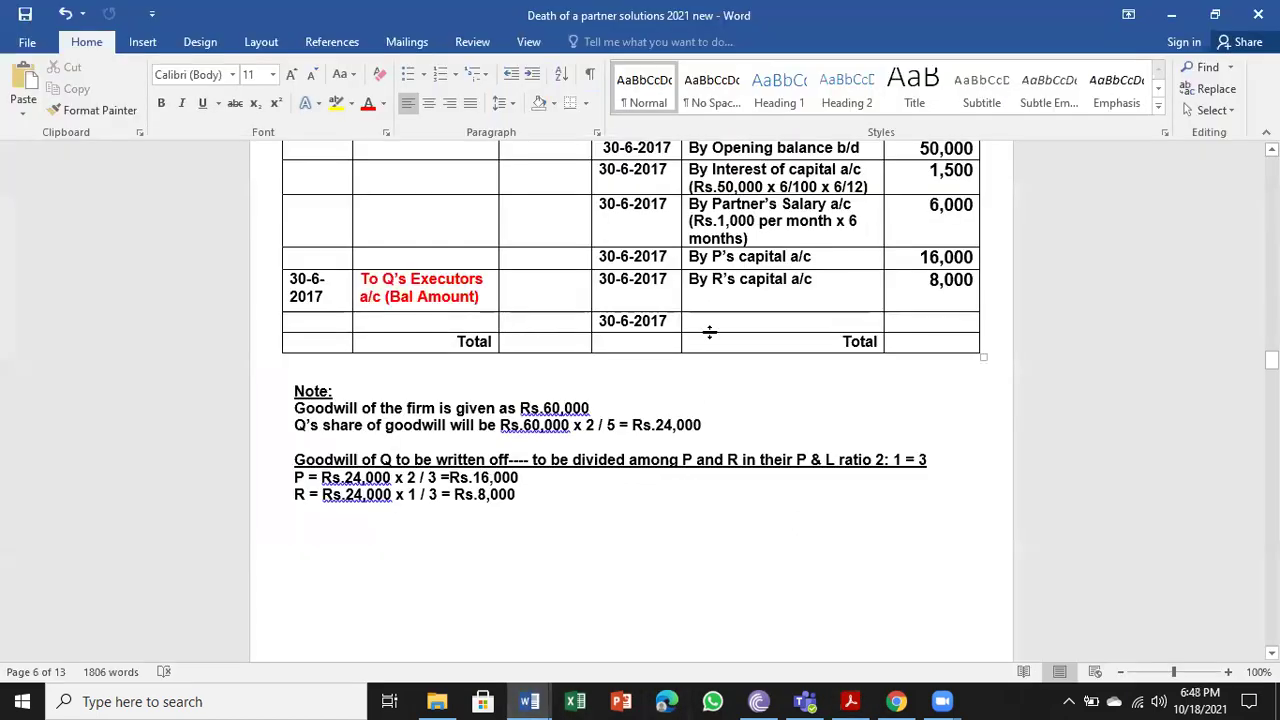
type("By")
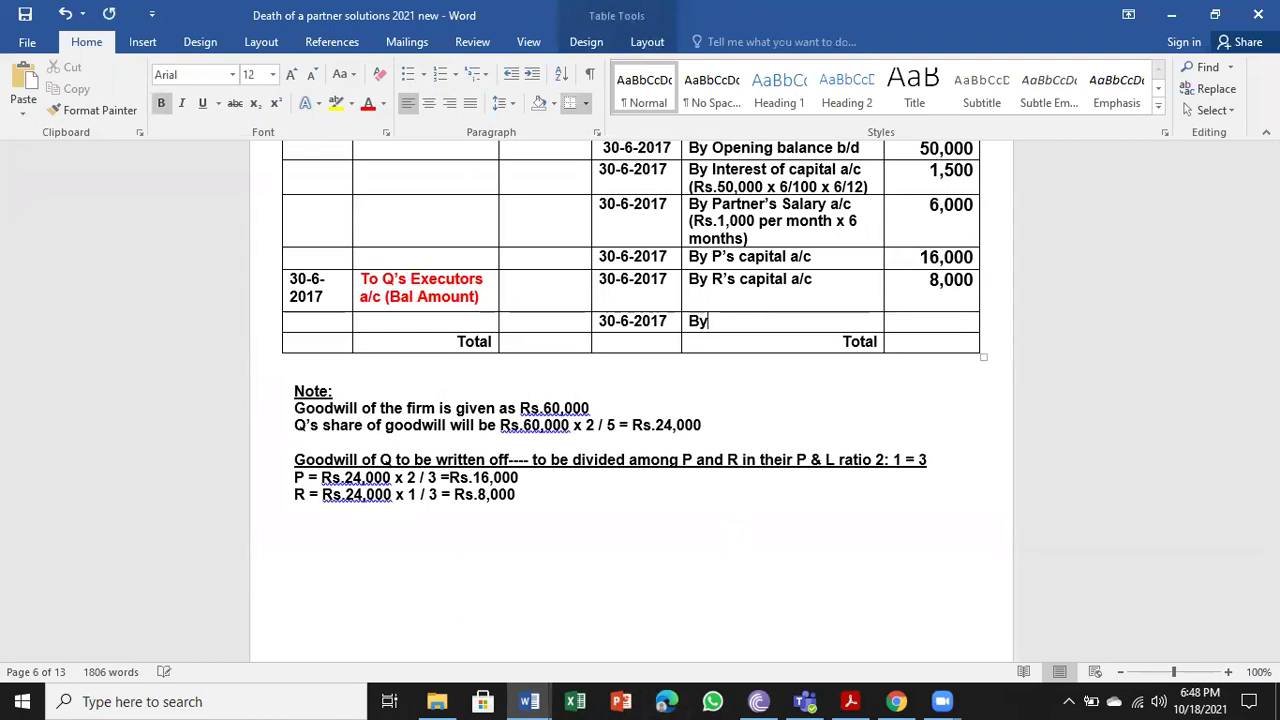
type(" Partner's commission a/c (T")
key("BackSpace")
type("R")
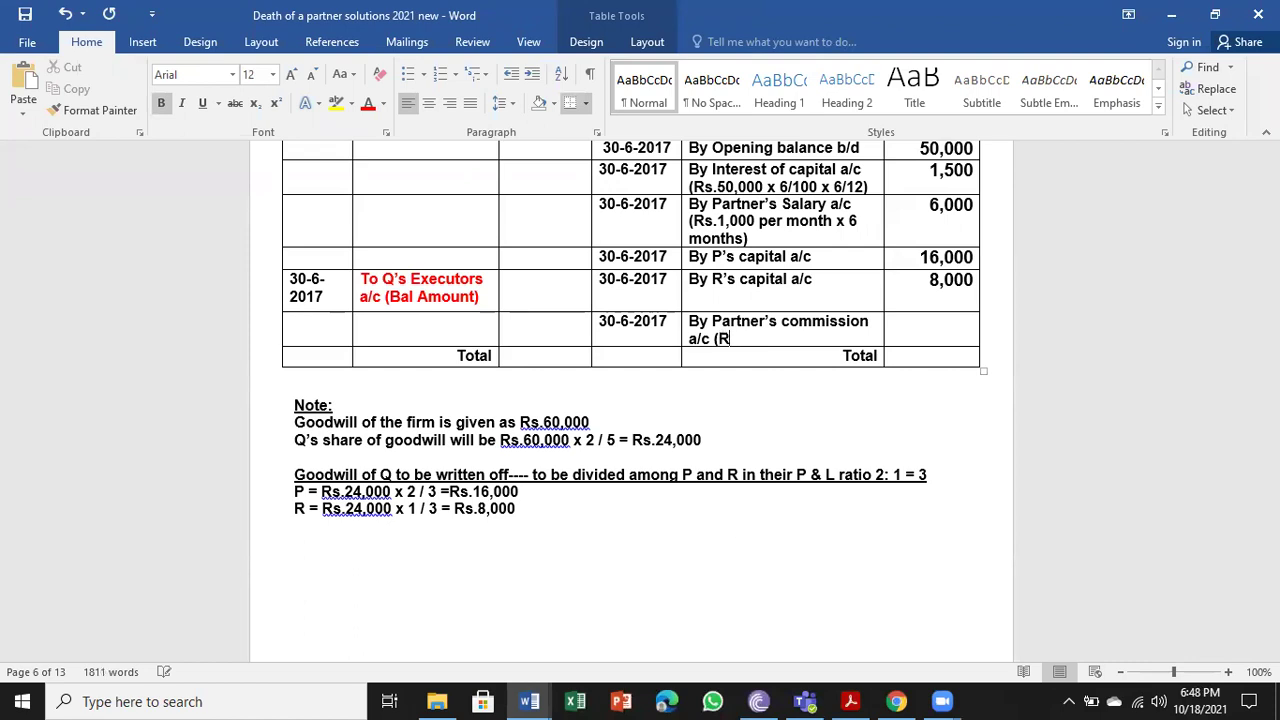
type("s.4,000 pa x 6")
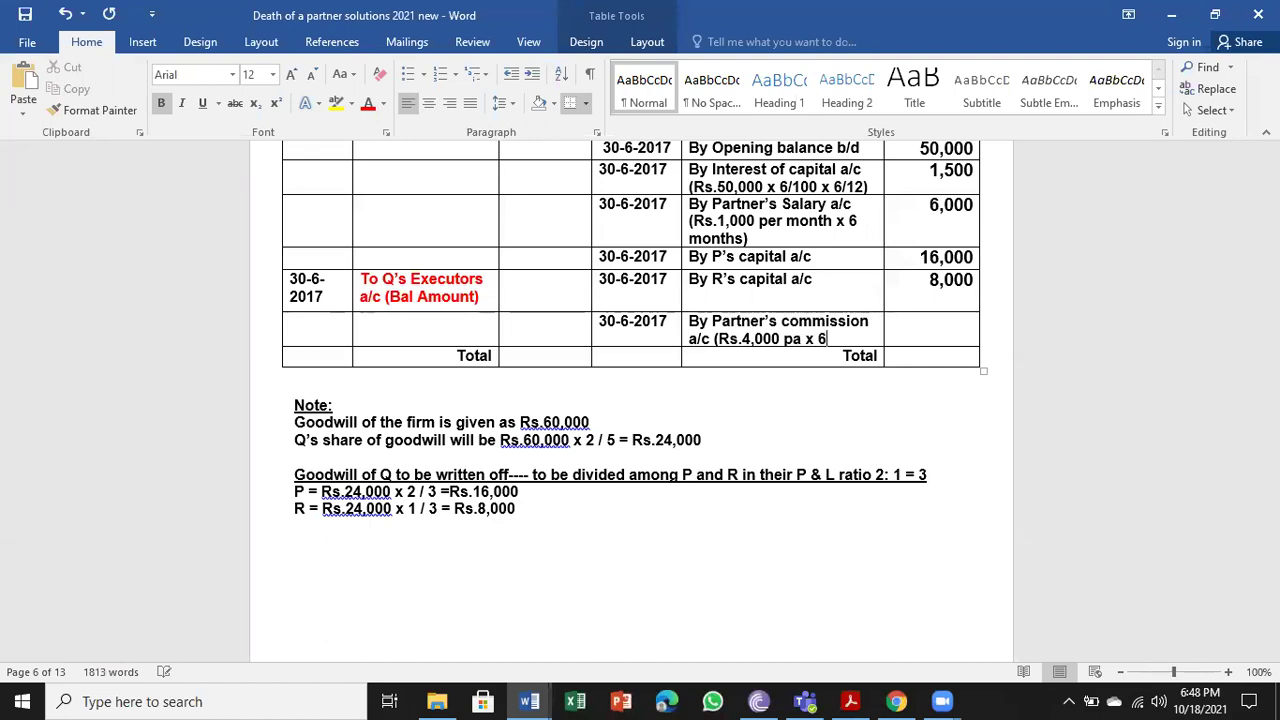
type(" /12")
key("Tab")
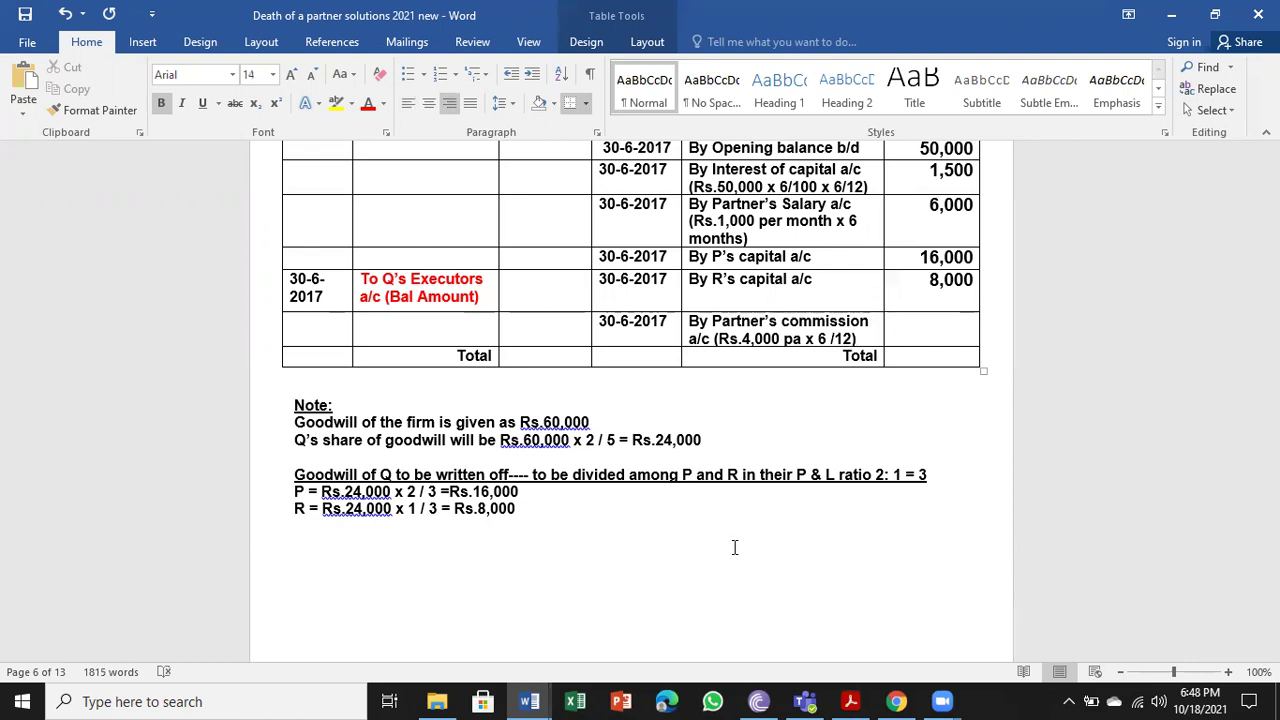
type("2,000")
key("ctrl+s")
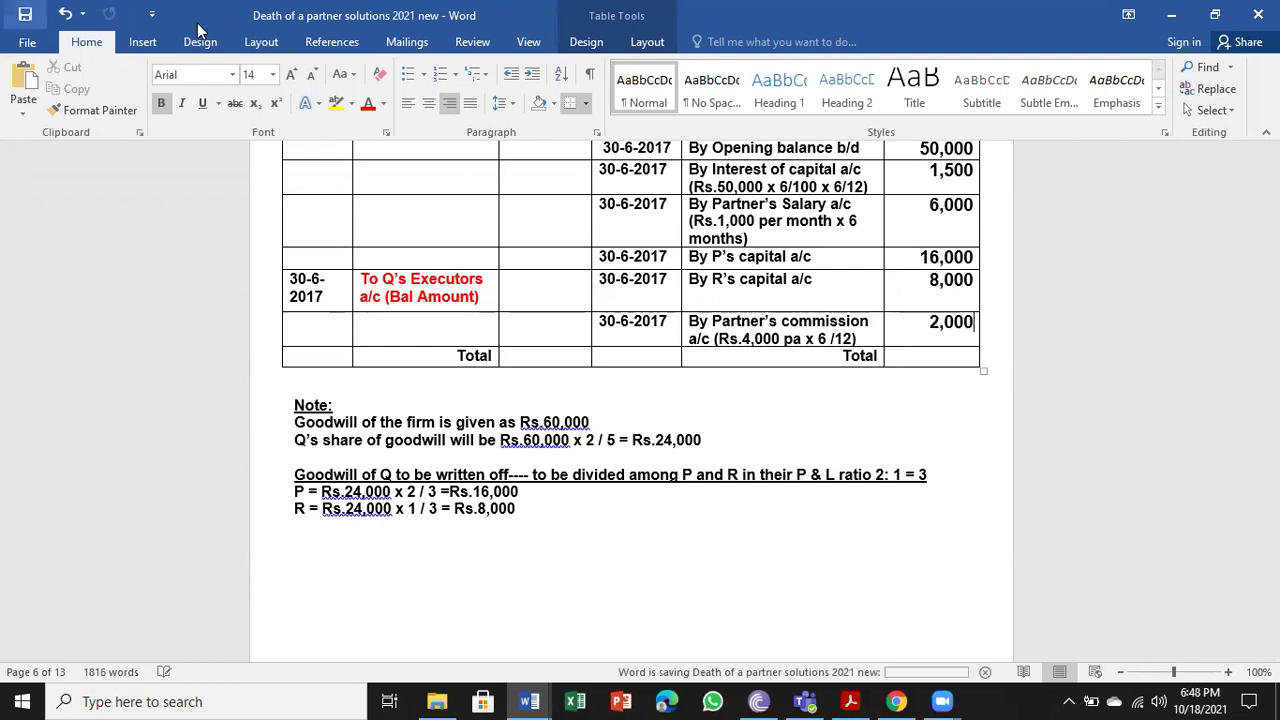
Check Problem 9 in Acrobat Reader and enter 83,500 as the total on both sides of Q's capital account in the solutions document.
left_click(850, 701)
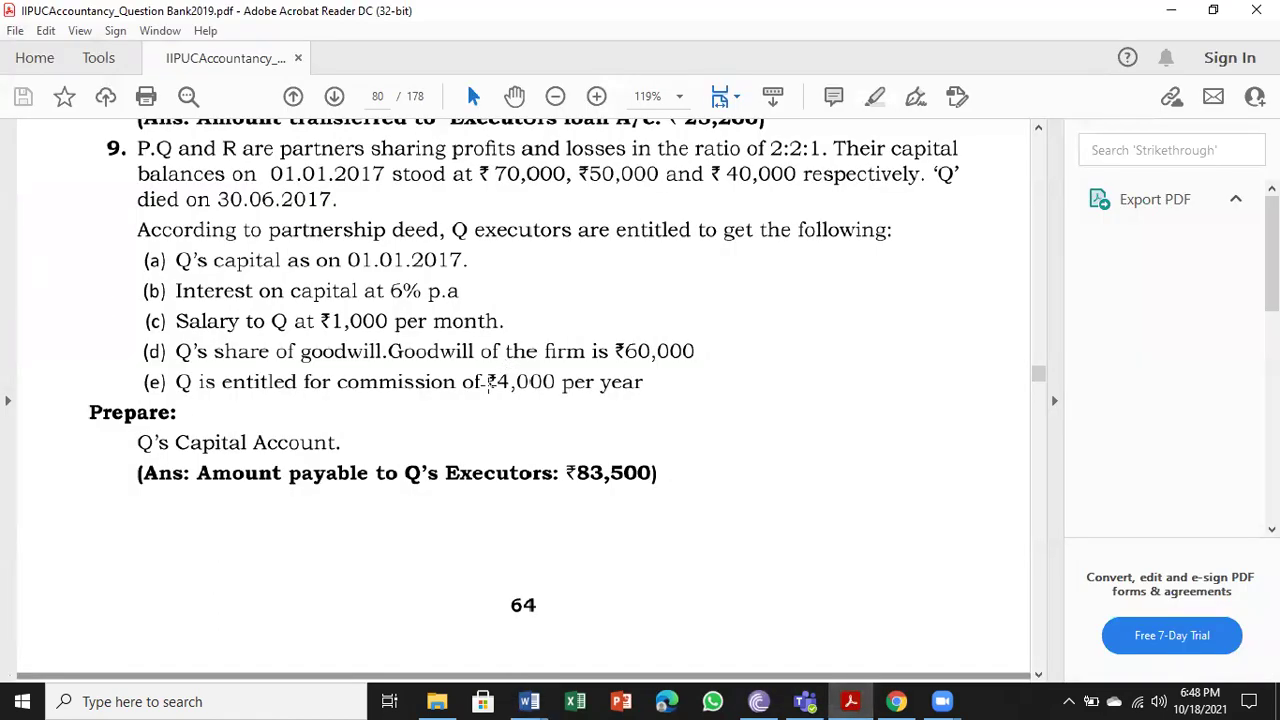
left_click(529, 701)
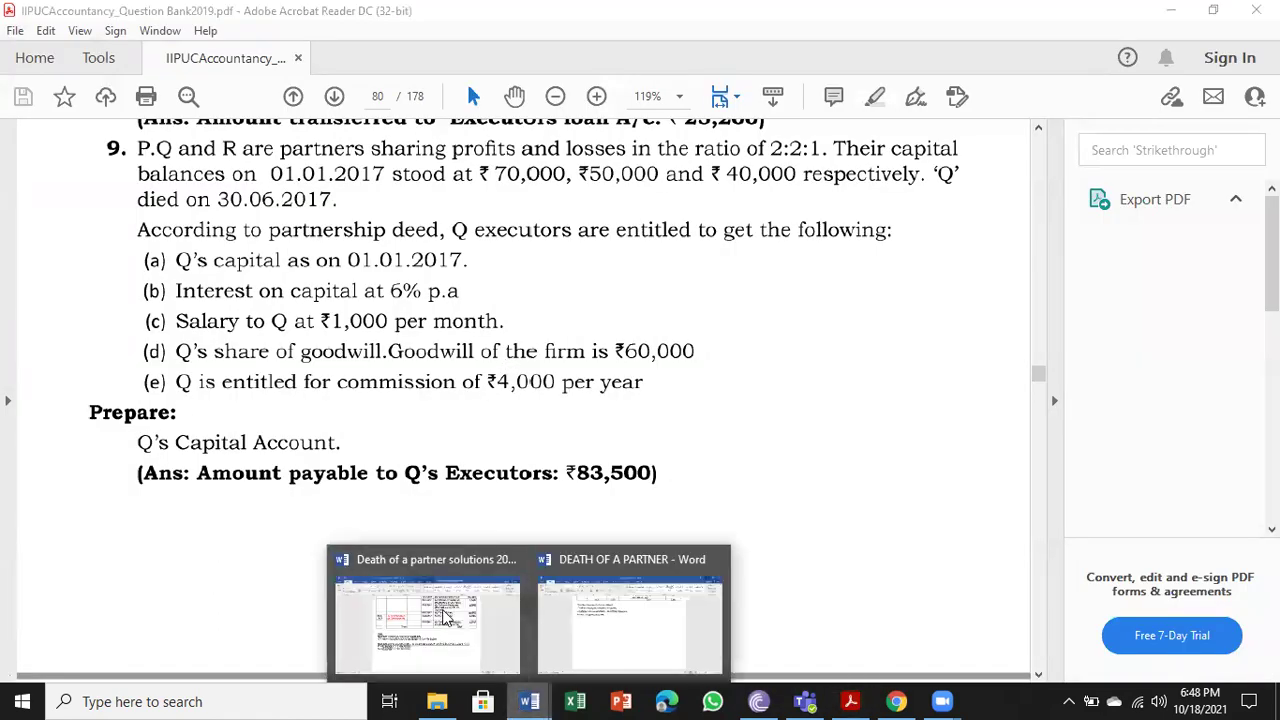
left_click(447, 618)
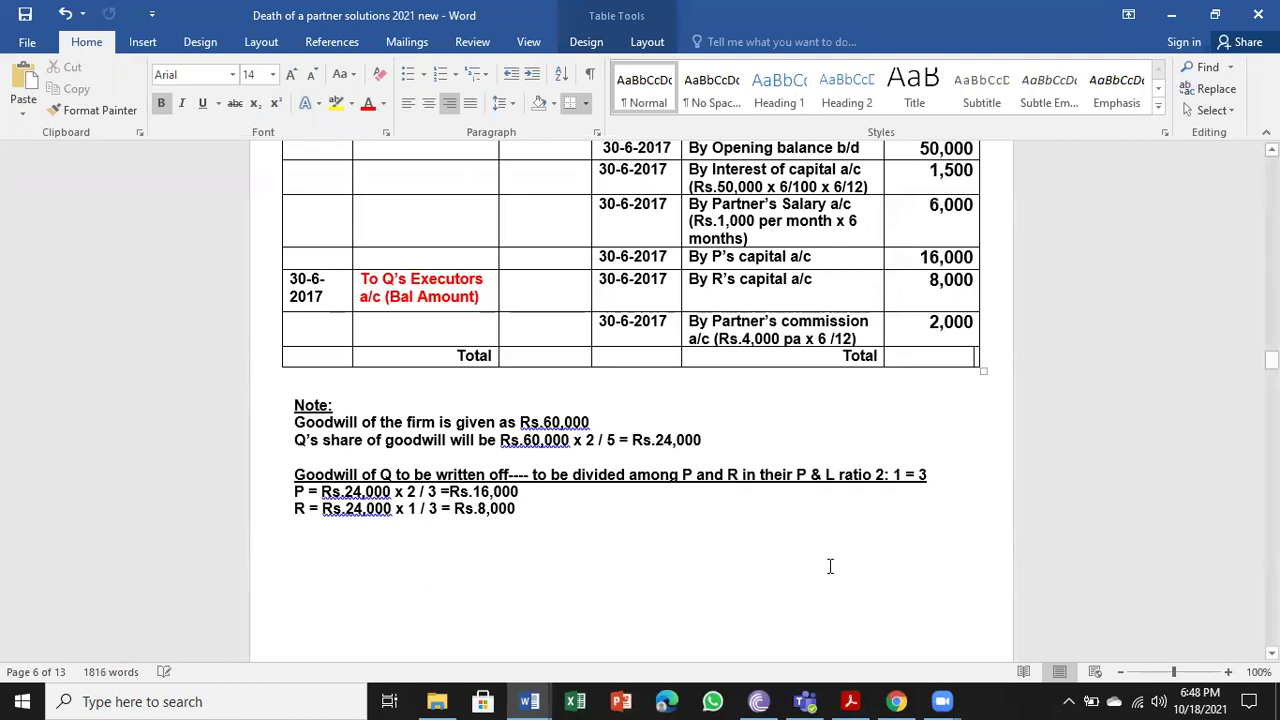
scroll(829, 566, "up", 1)
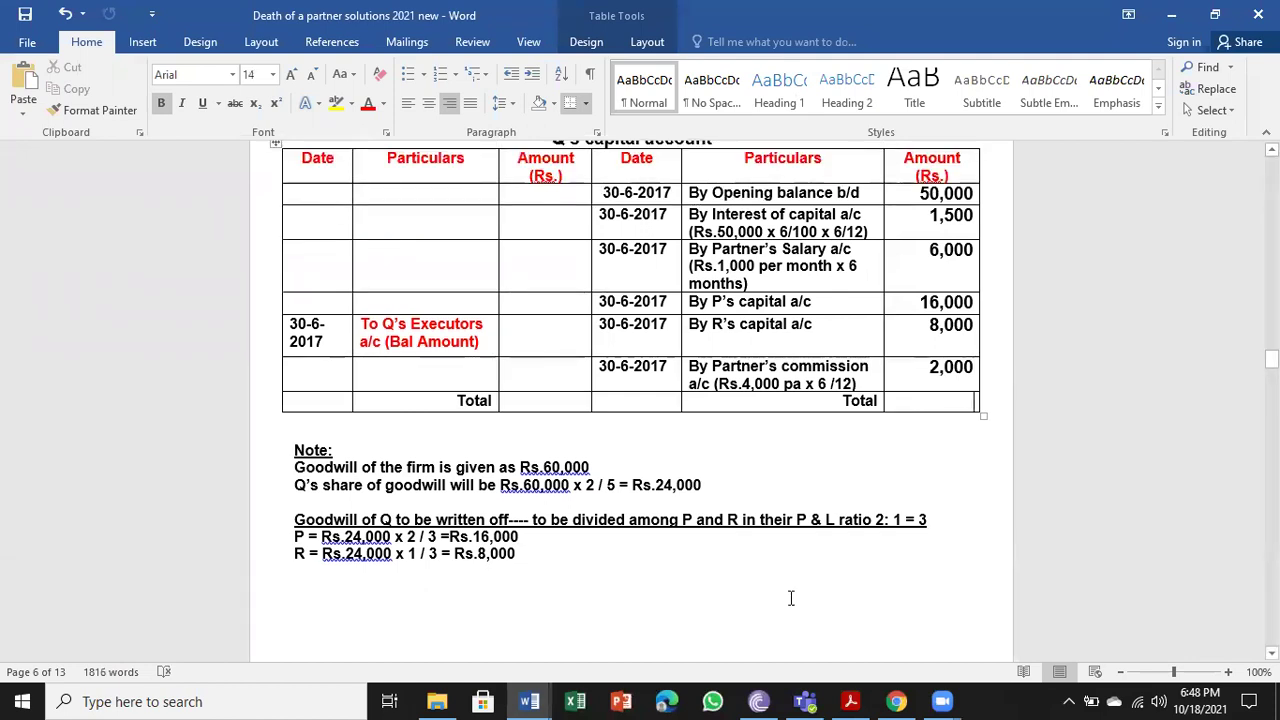
type("83,500")
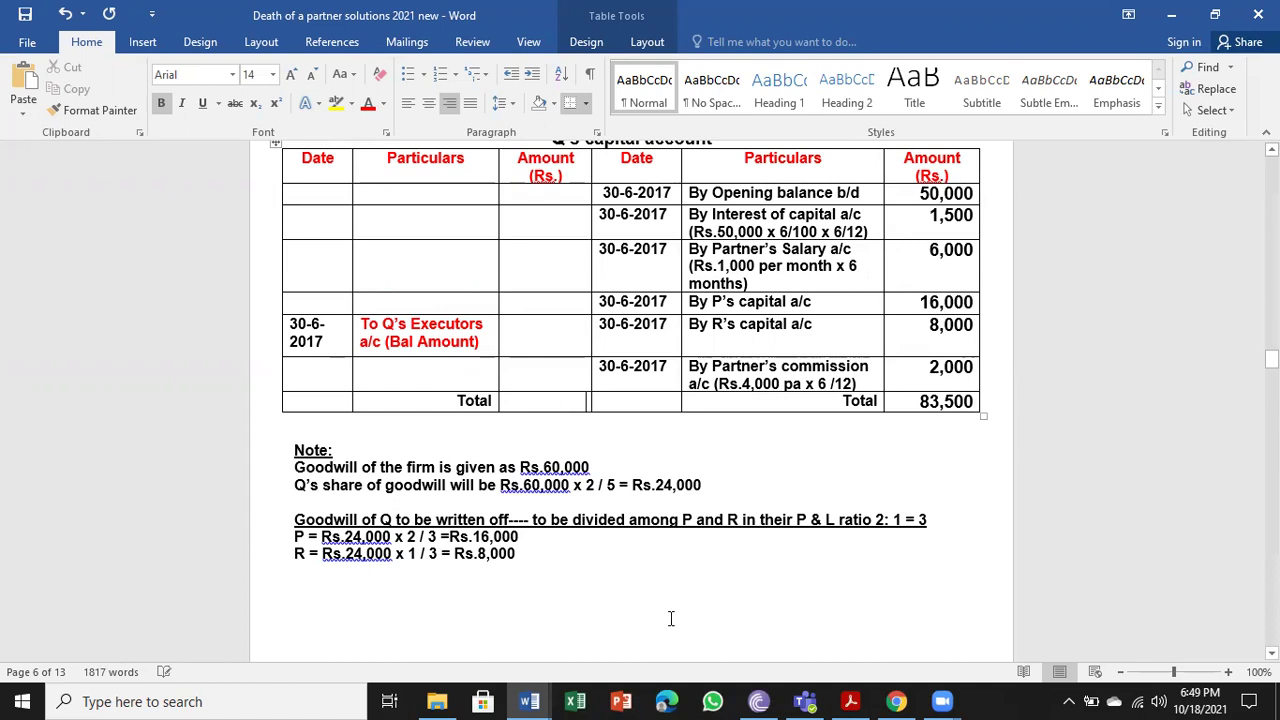
type("83,500")
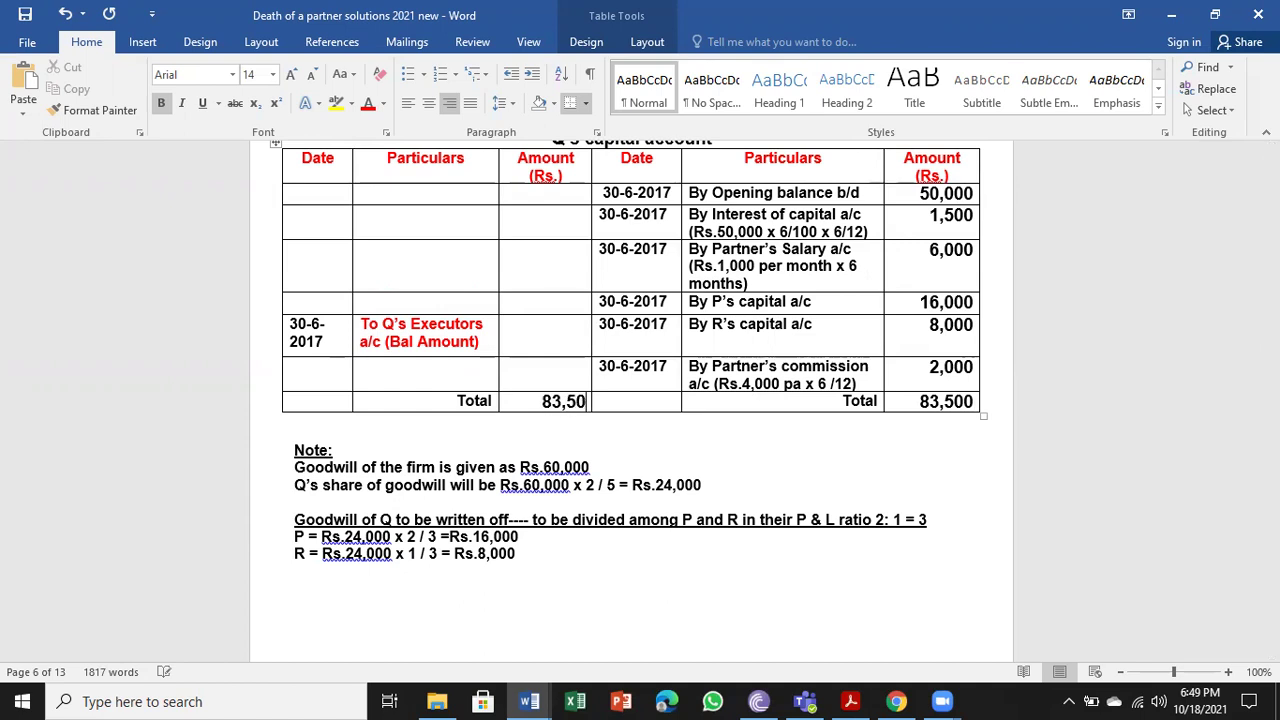
Enter 83,500 as the balance amount for "To Q's Executors a/c" and save the document.
key("Up")
key("Up")
type("83,500")
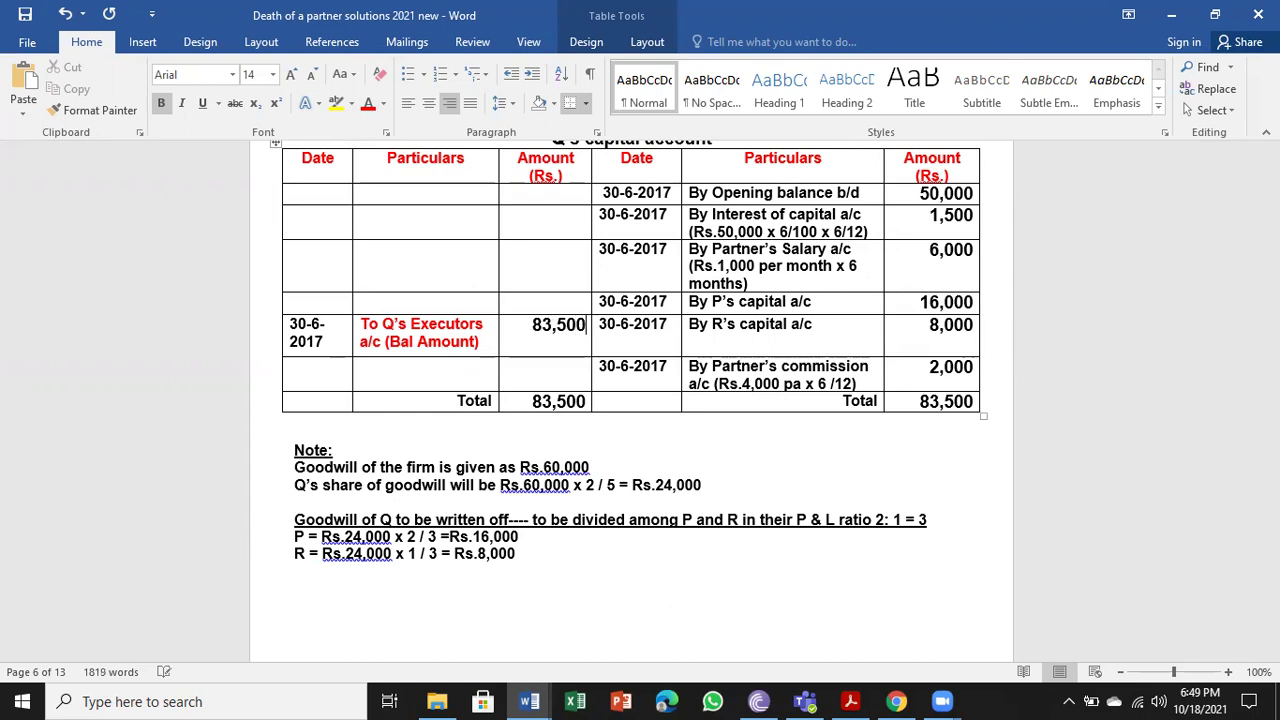
key("ctrl+s")
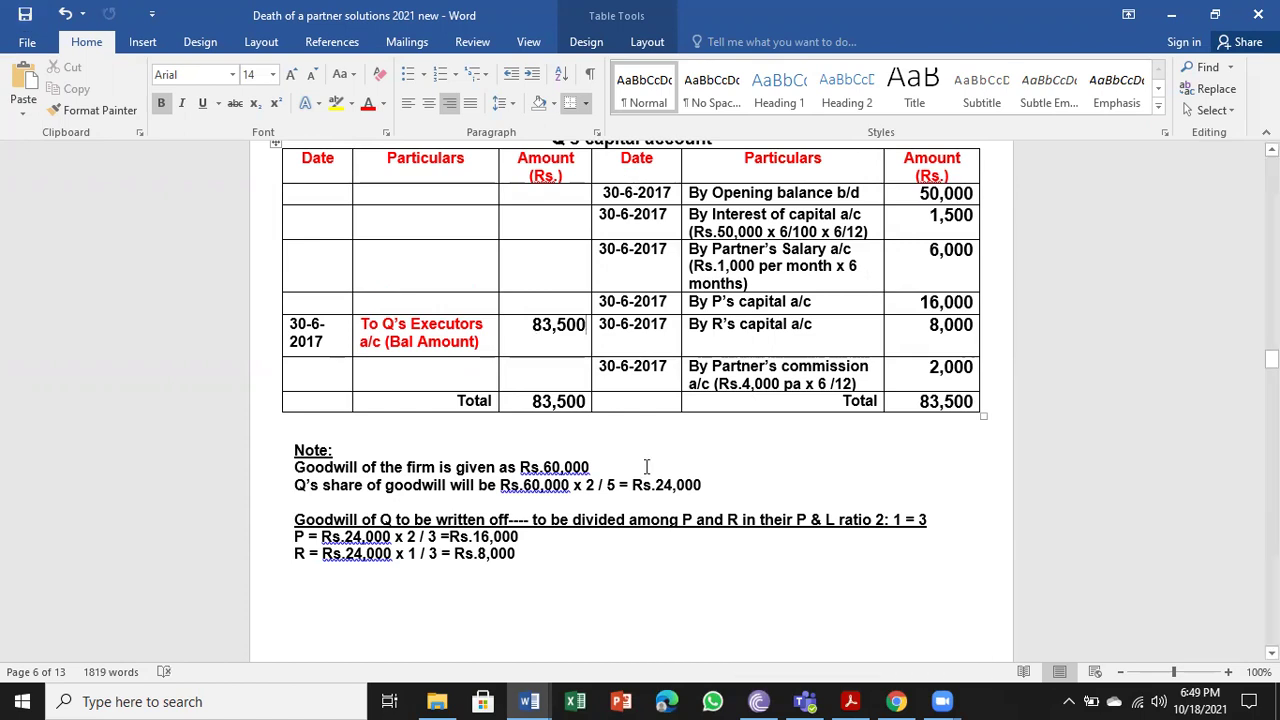
Copy the executor's account heading and table from the preceding problem and paste them below Problem No.9's goodwill notes.
scroll(646, 467, "up", 10)
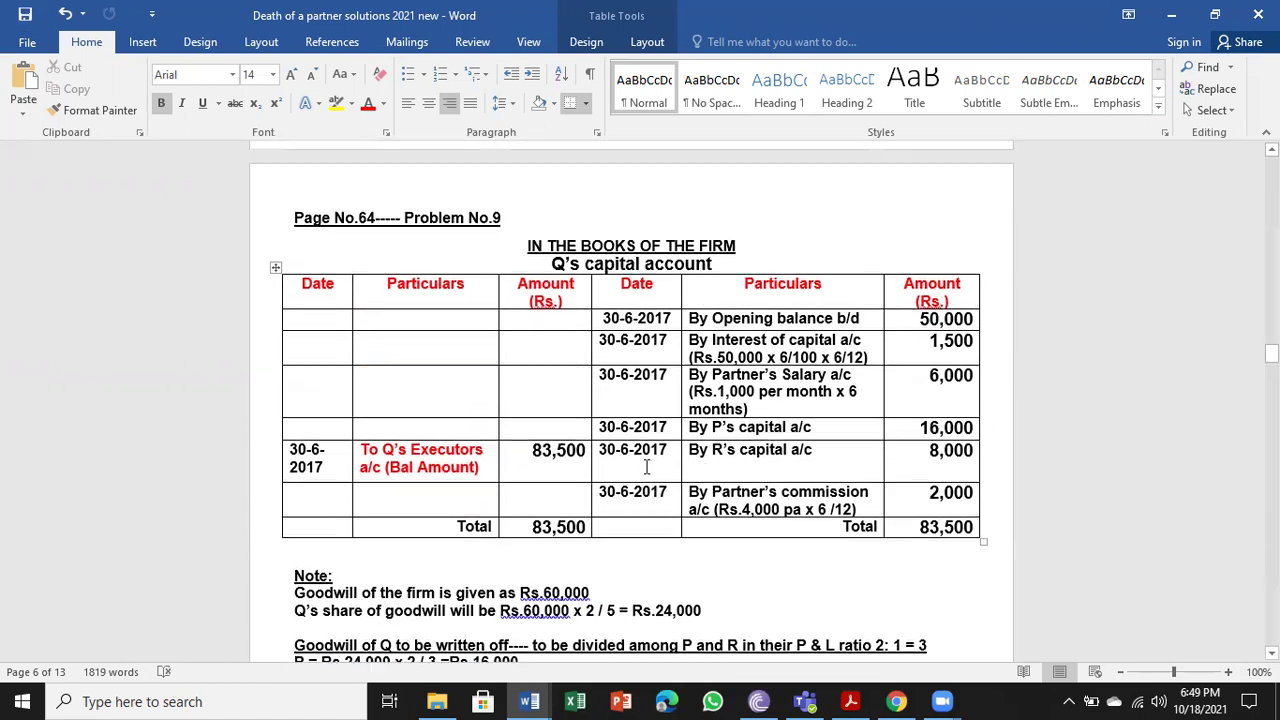
scroll(511, 287, "down", 2)
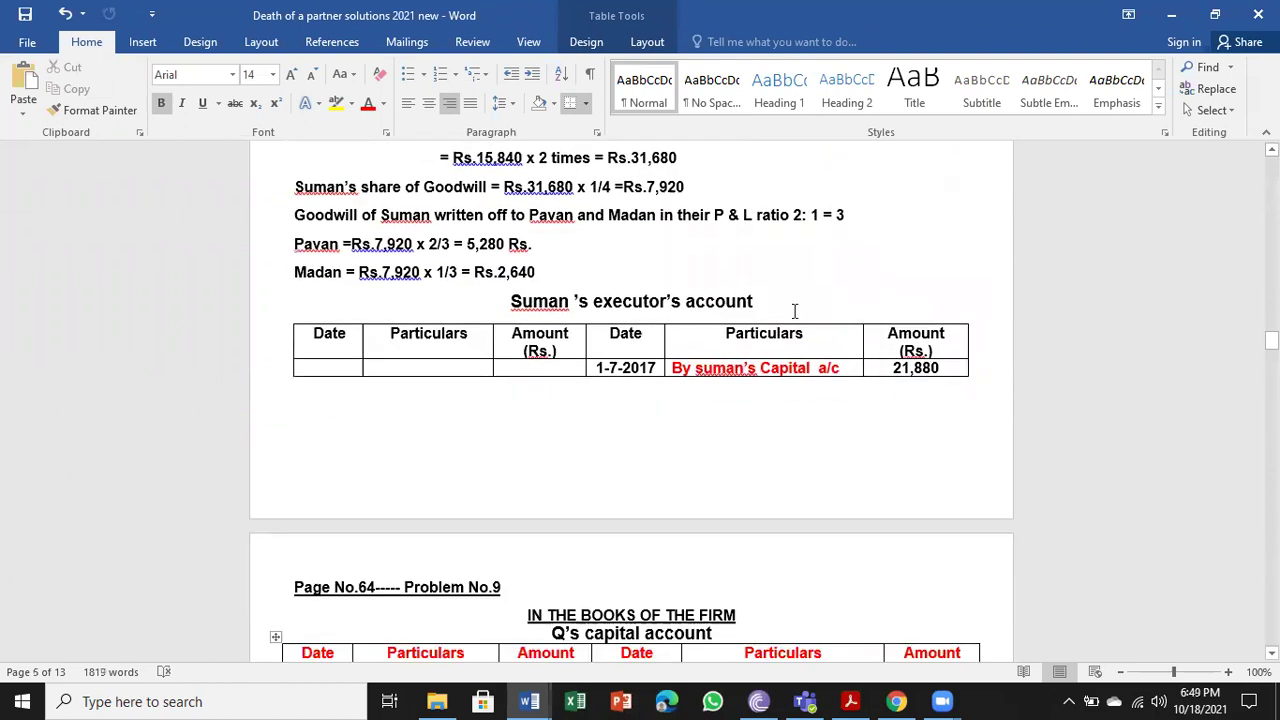
left_click_drag(795, 311, 310, 372)
left_click(78, 90)
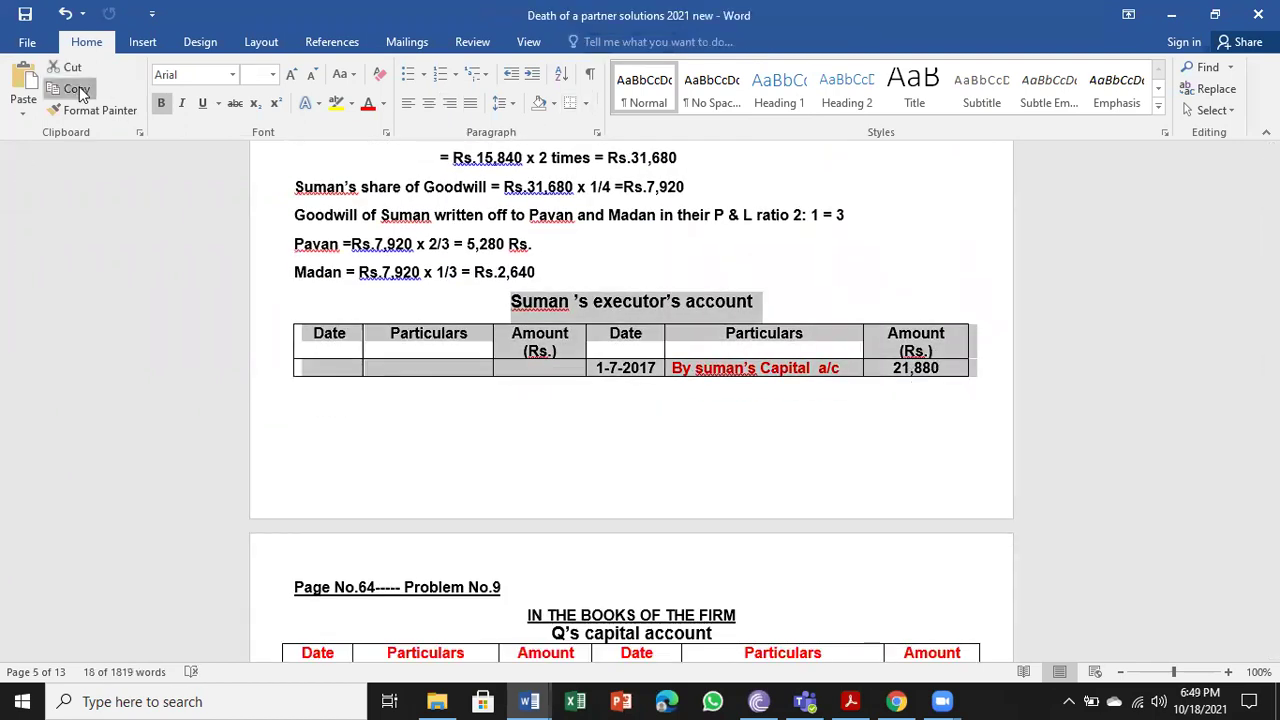
scroll(837, 520, "down", 10)
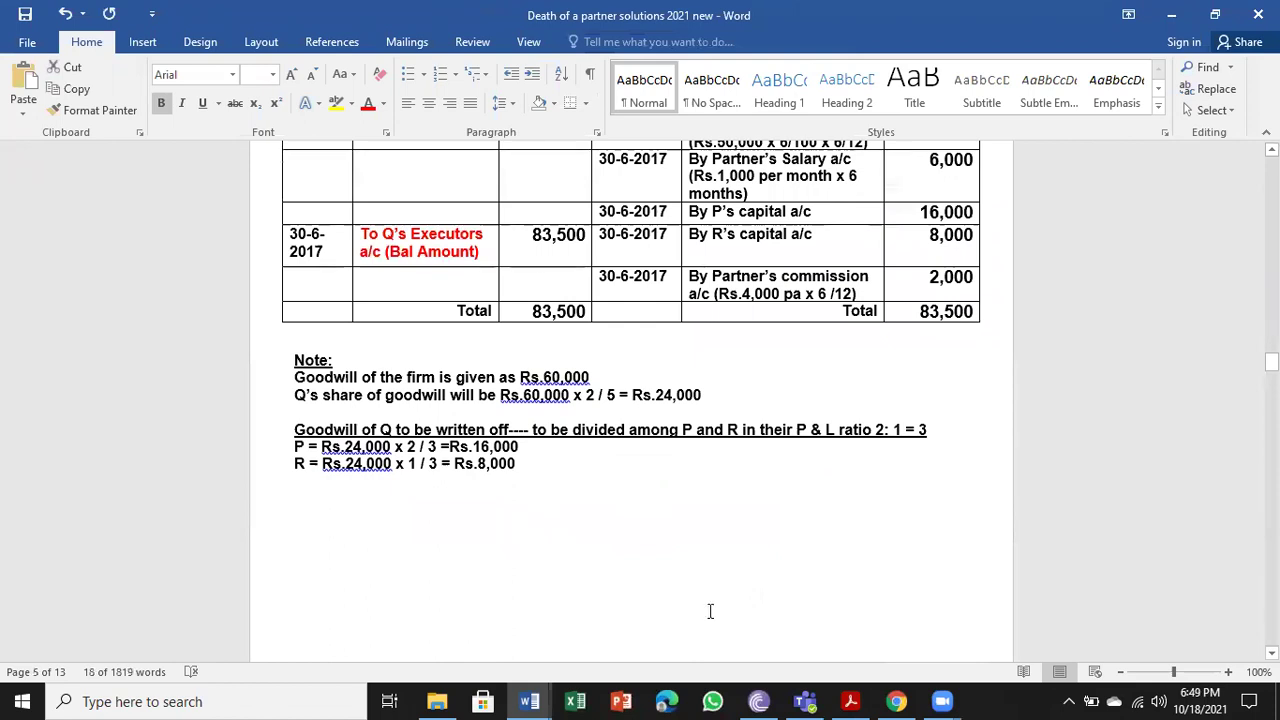
left_click(710, 611)
key("ctrl+v")
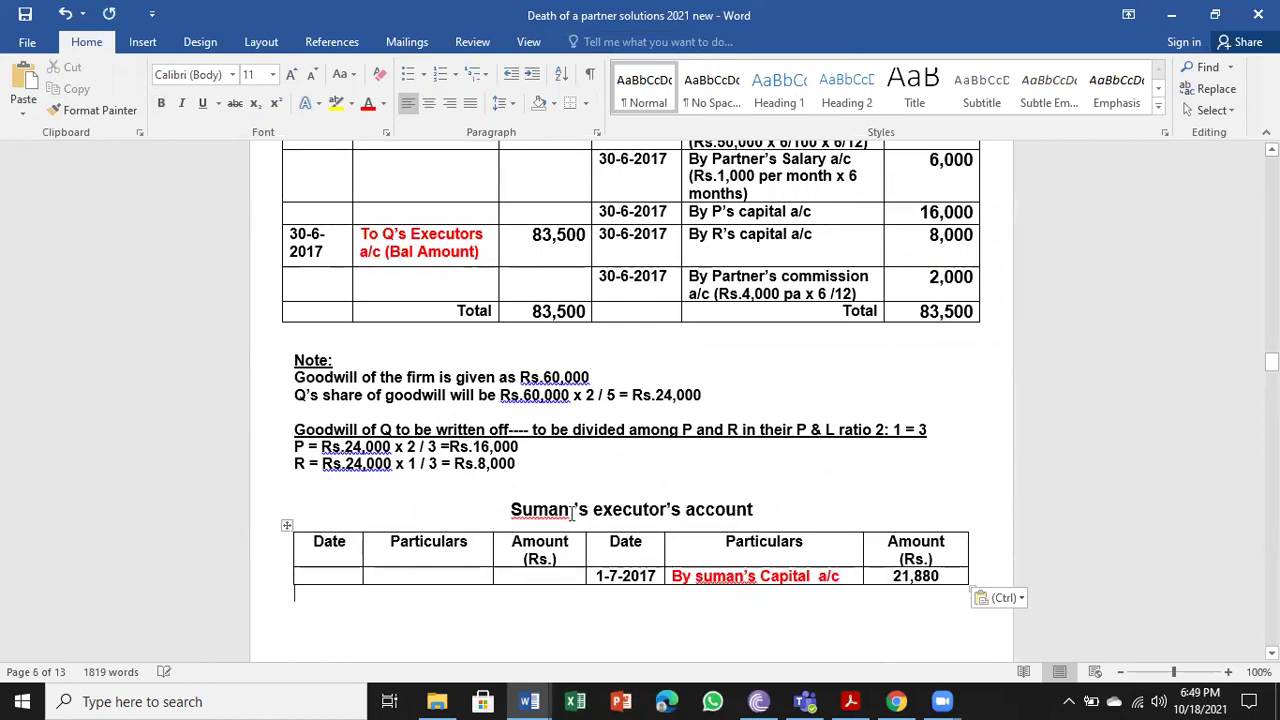
Change the partner name in the pasted executor's account heading so that it reads "Q's executor's account".
left_click(573, 511)
key("BackSpace")
key("BackSpace")
key("BackSpace")
key("BackSpace")
key("BackSpace")
type("Q")
Change the credit-side particulars in Q's executor's account to "By Q's Capital a/c".
left_click(744, 576)
key("BackSpace")
key("BackSpace")
key("BackSpace")
key("BackSpace")
key("BackSpace")
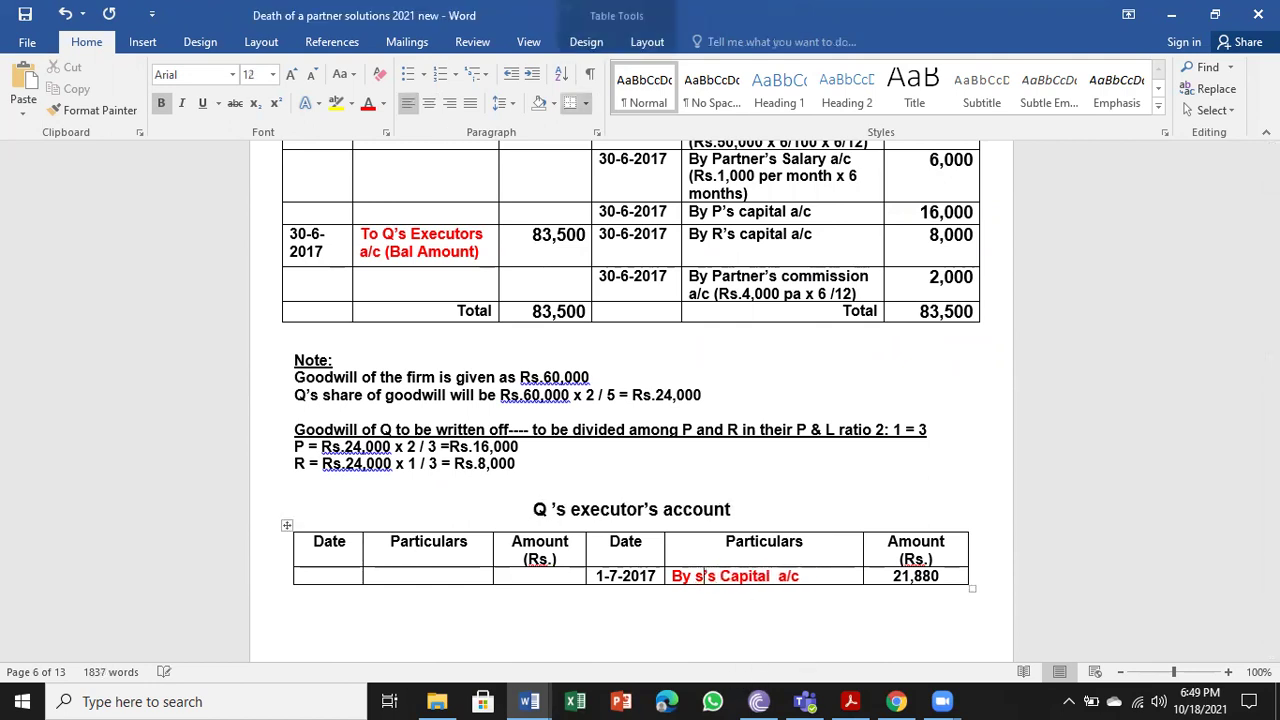
type("Q")
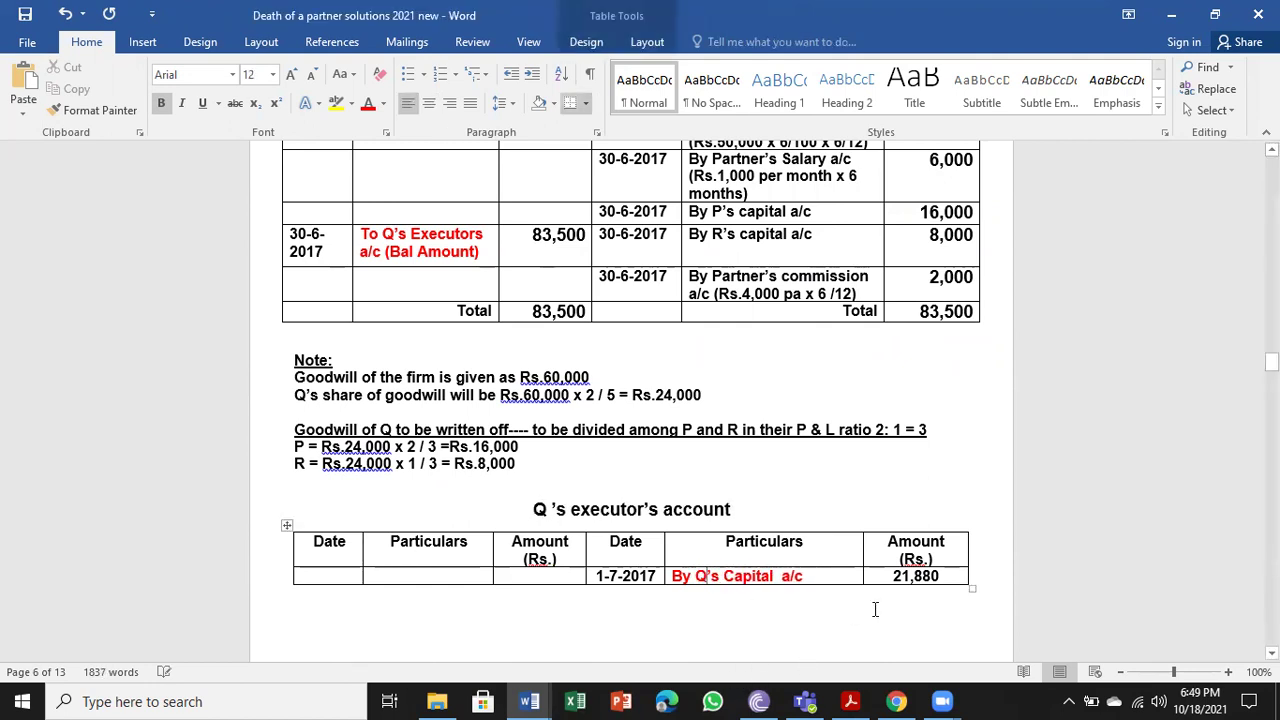
Replace the amount for "By Q's Capital a/c" in the executor's account with 83,500 and save the document.
left_click(946, 576)
key("BackSpace")
key("BackSpace")
key("BackSpace")
key("BackSpace")
key("BackSpace")
key("BackSpace")
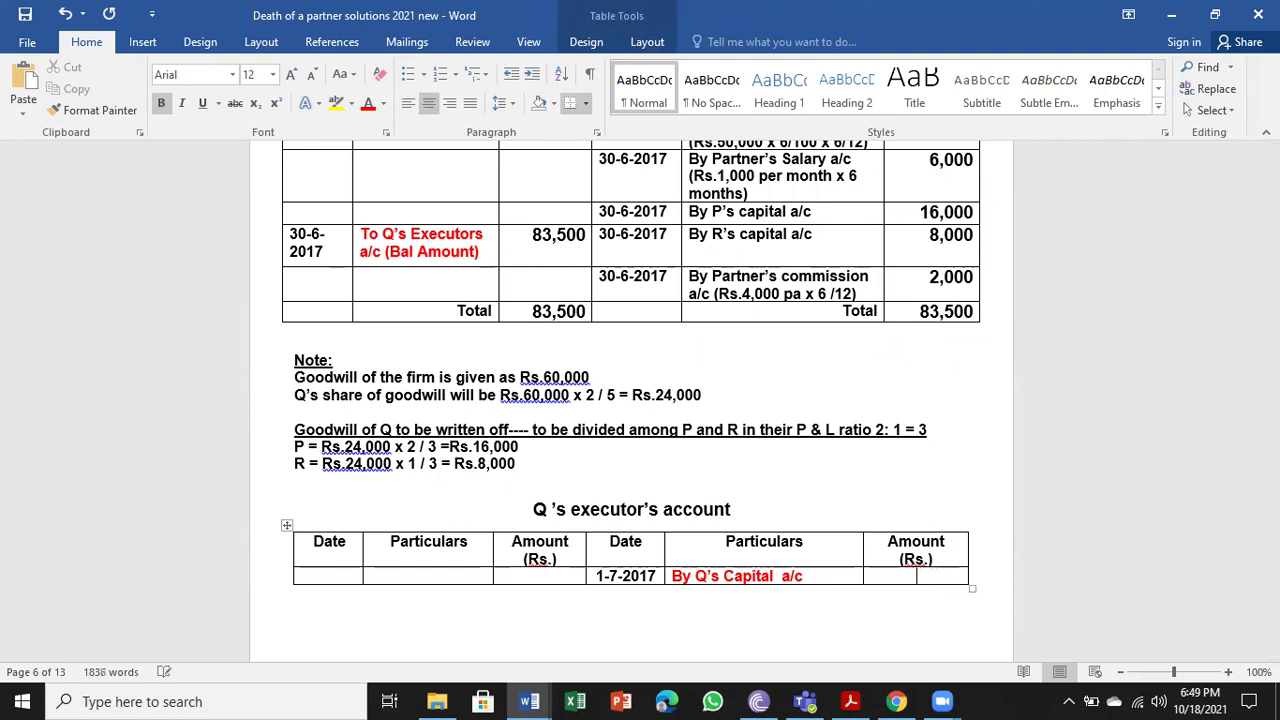
type("83,500")
left_click(25, 13)
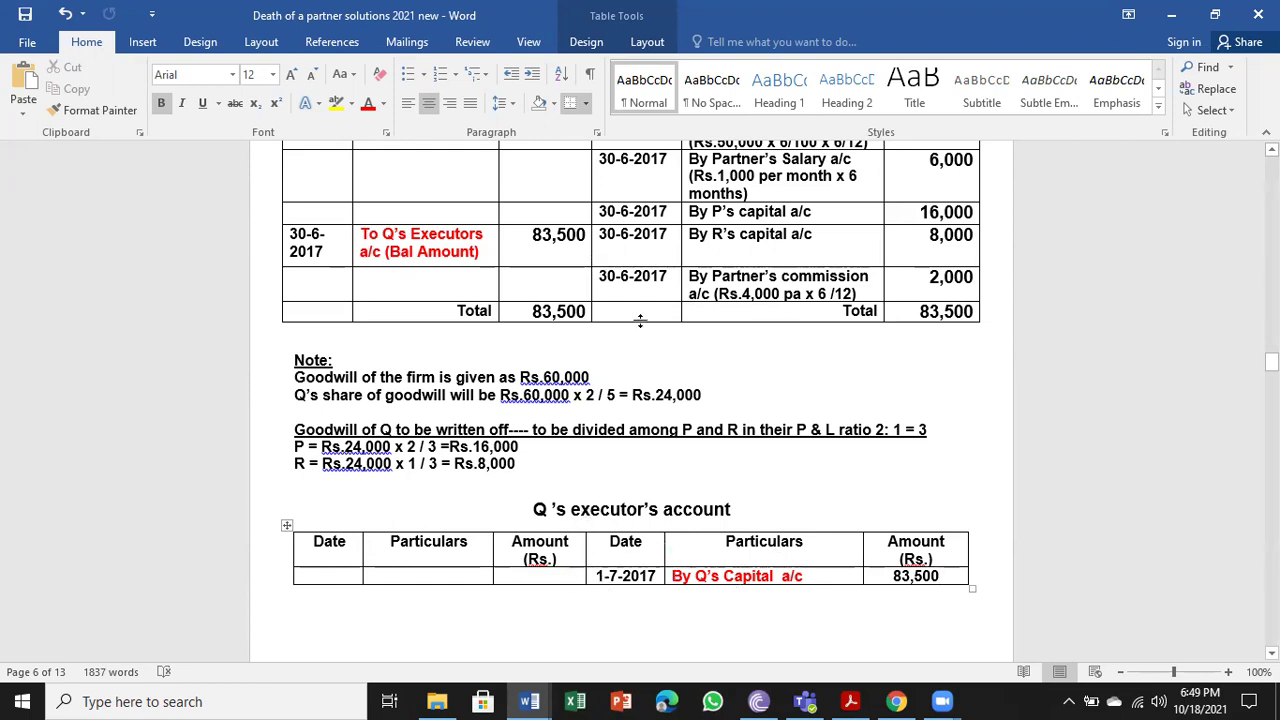
Replace the executor's account entry date with 30-6-2017 copied from the capital account, widen its date cell slightly, and save the document.
left_click(596, 276)
left_click(72, 88)
left_click_drag(658, 576, 596, 576)
key("ctrl+v")
left_click(24, 14)
left_click_drag(662, 586, 677, 584)
key("ctrl+s")
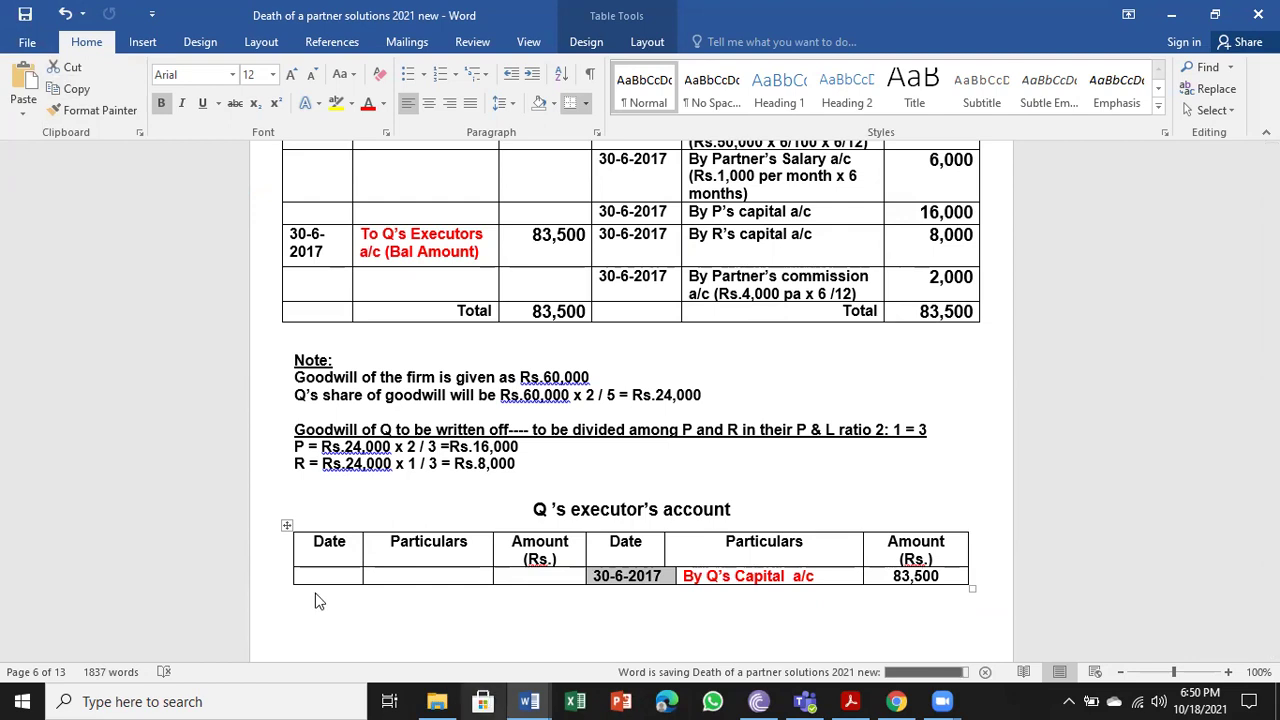
left_click(700, 612)
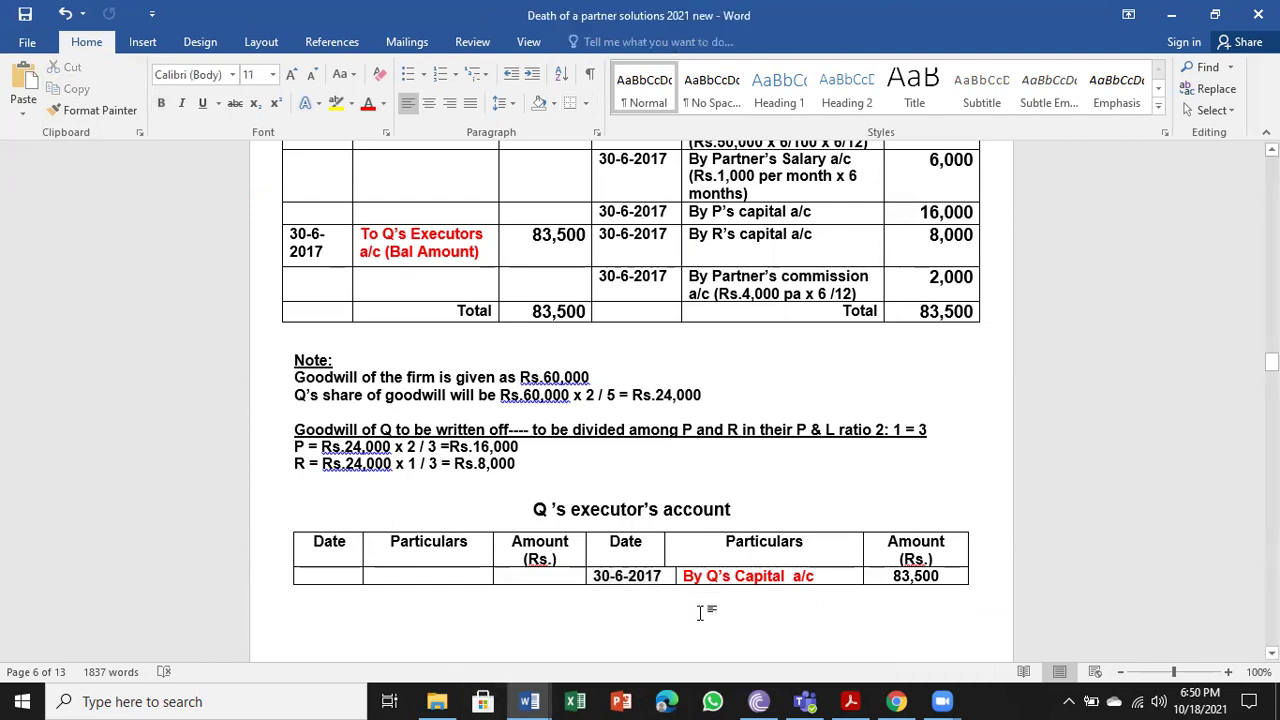